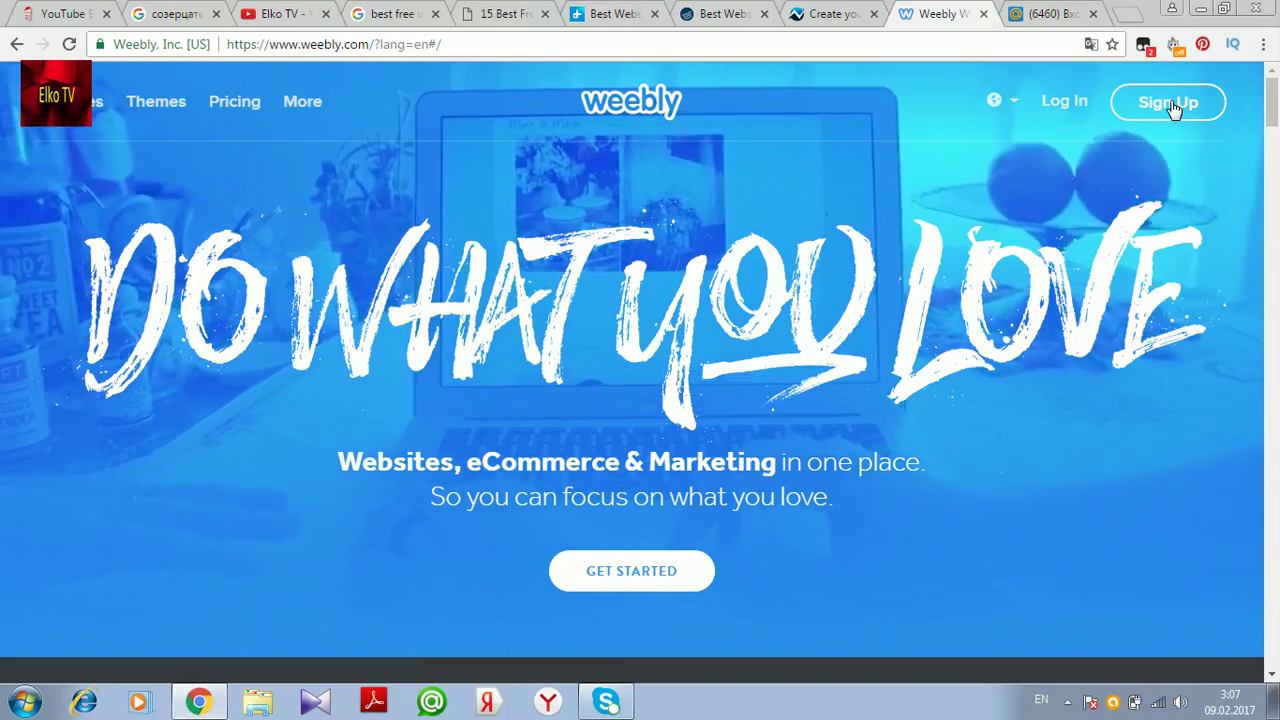
left_click(1173, 108)
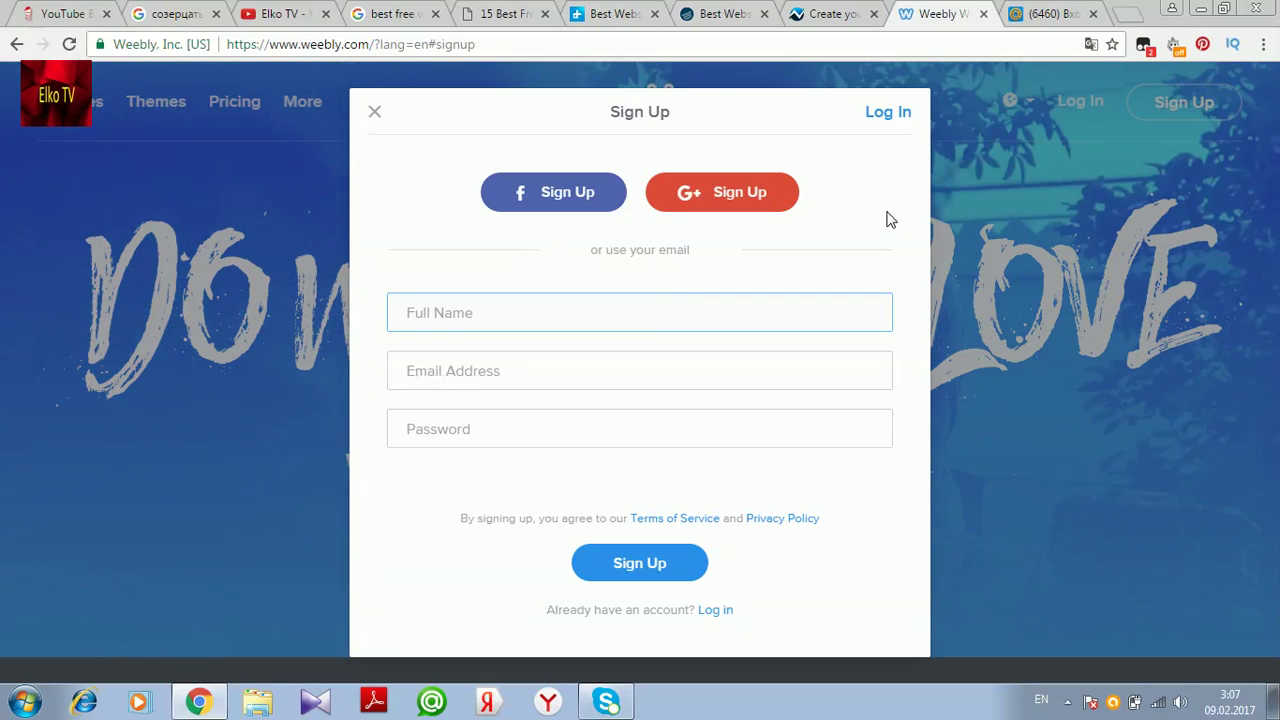
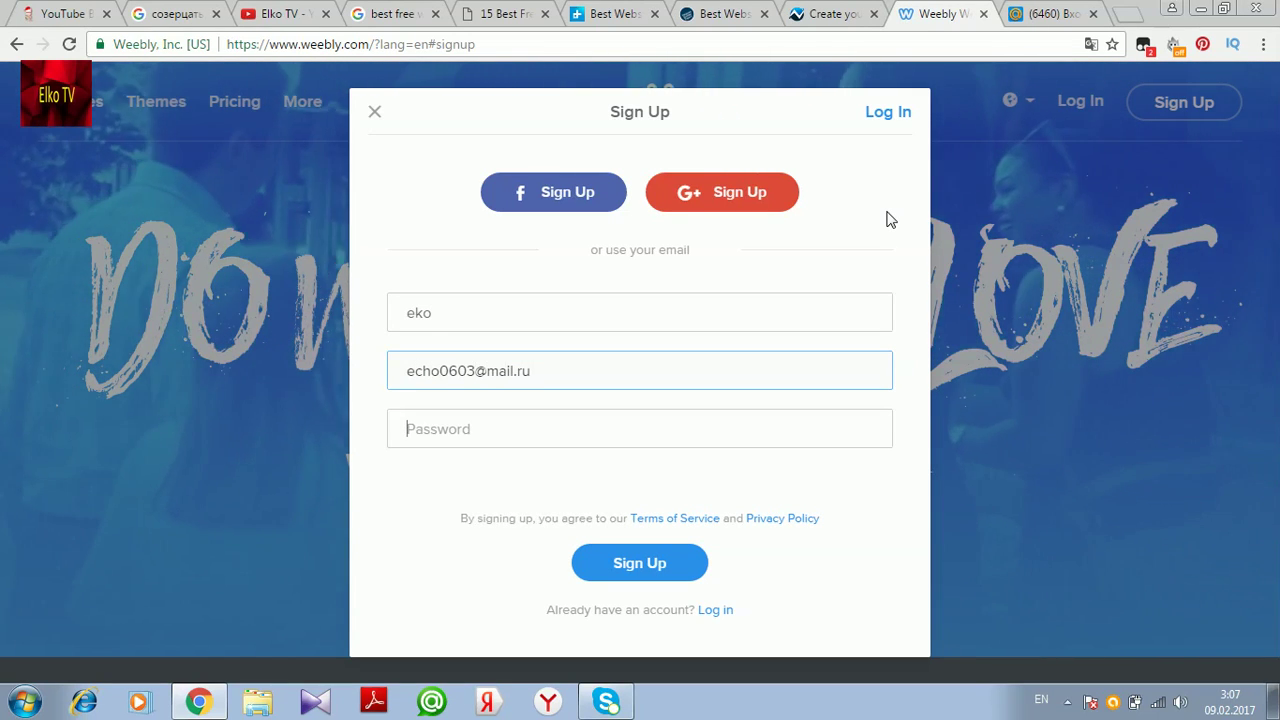
type("******")
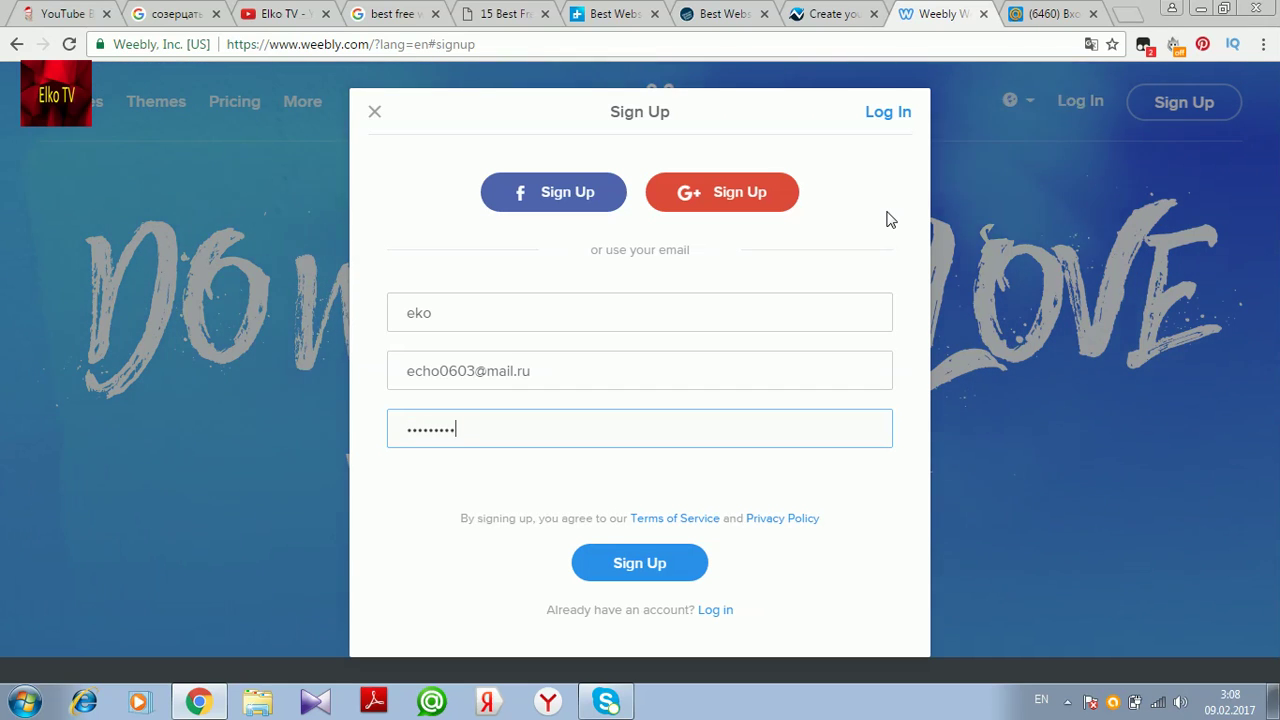
type("*")
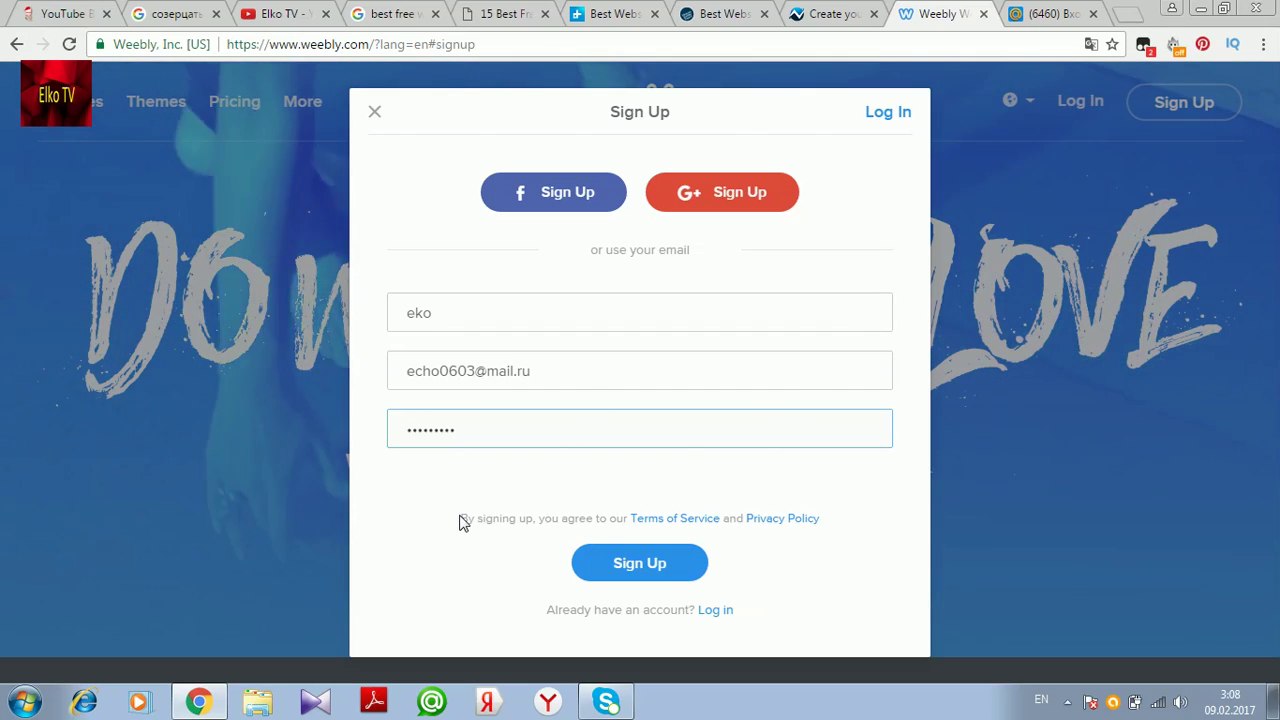
left_click(628, 566)
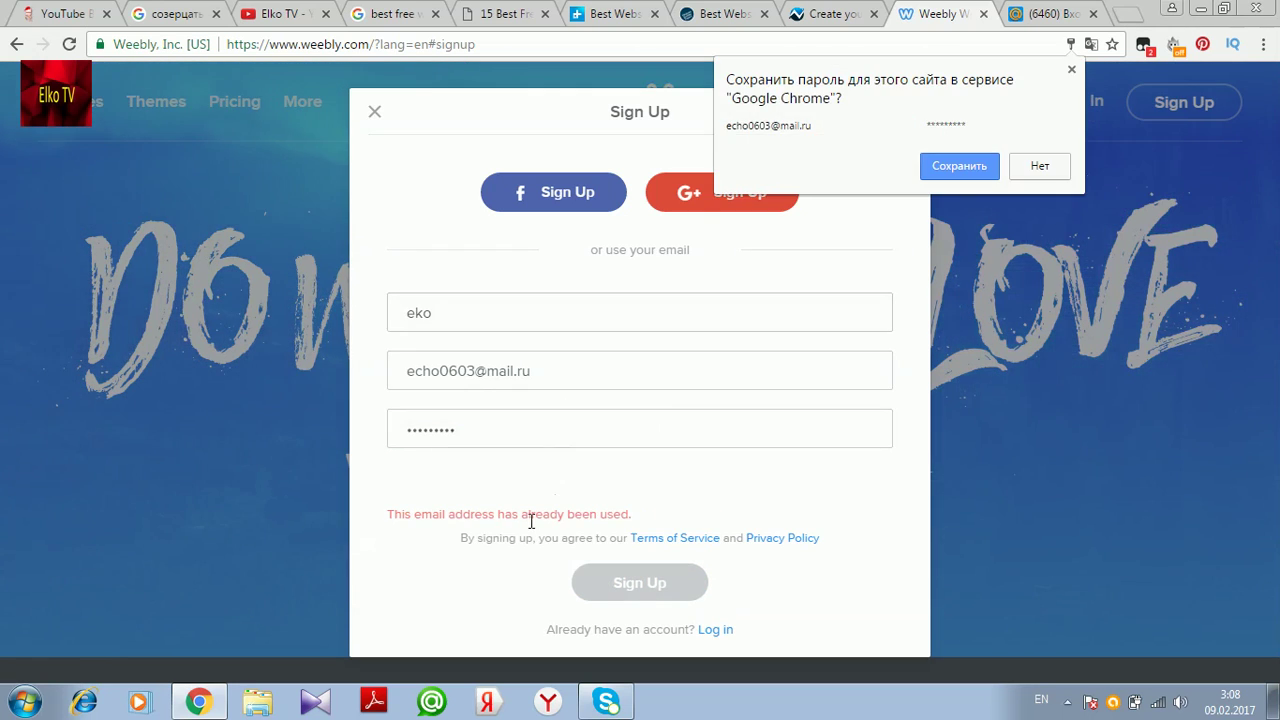
left_click(1040, 166)
left_click_drag(551, 380, 357, 383)
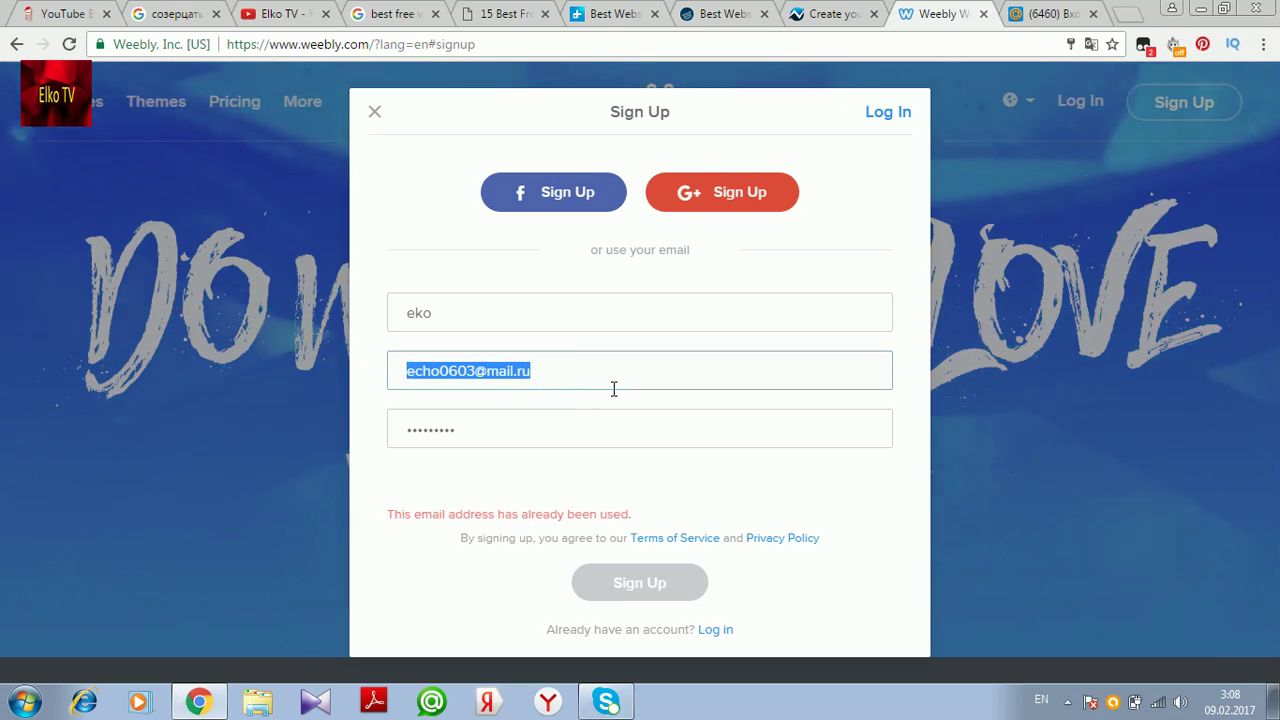
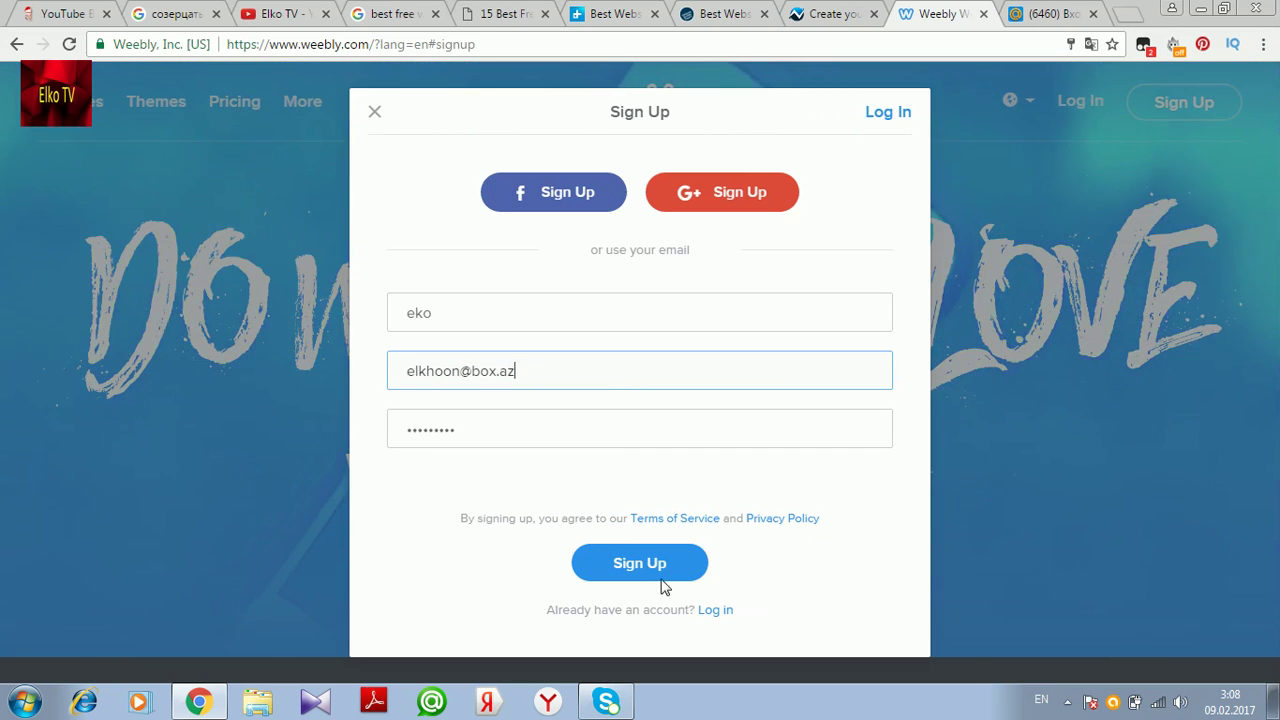
left_click(663, 576)
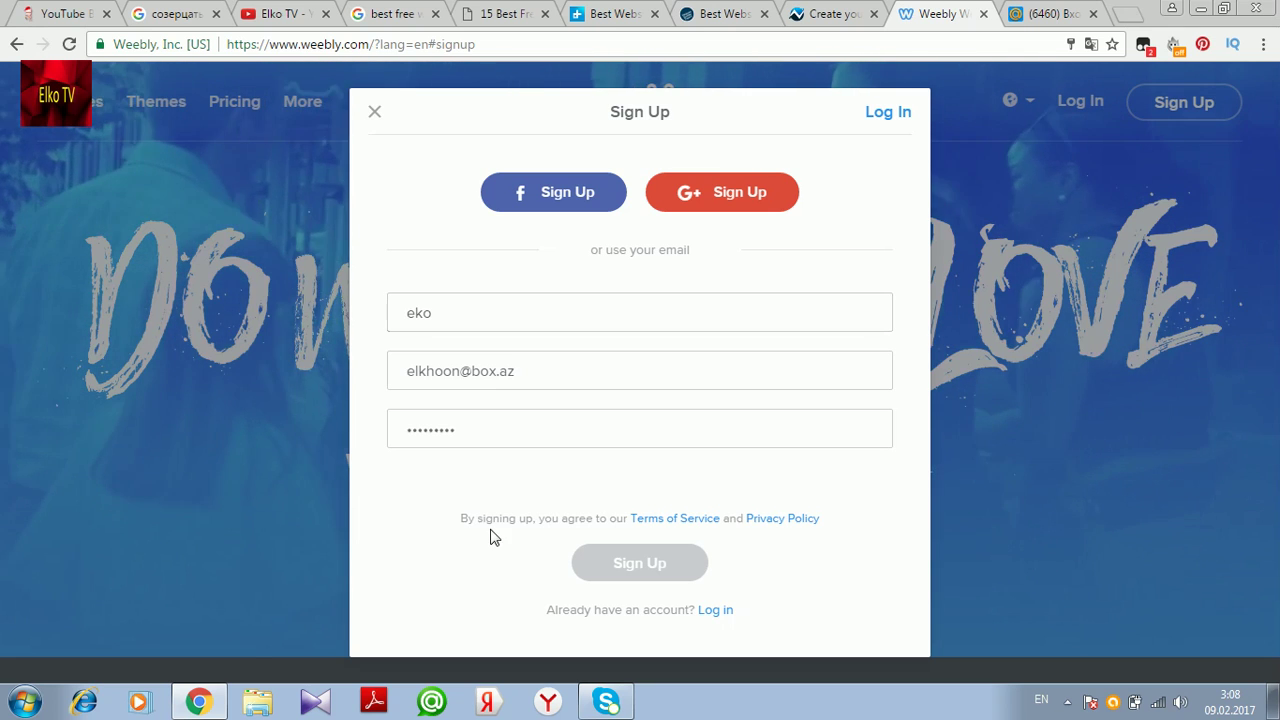
Open box.az in a new tab, return to Weebly's theme selection, then close Box.az.
left_click(655, 566)
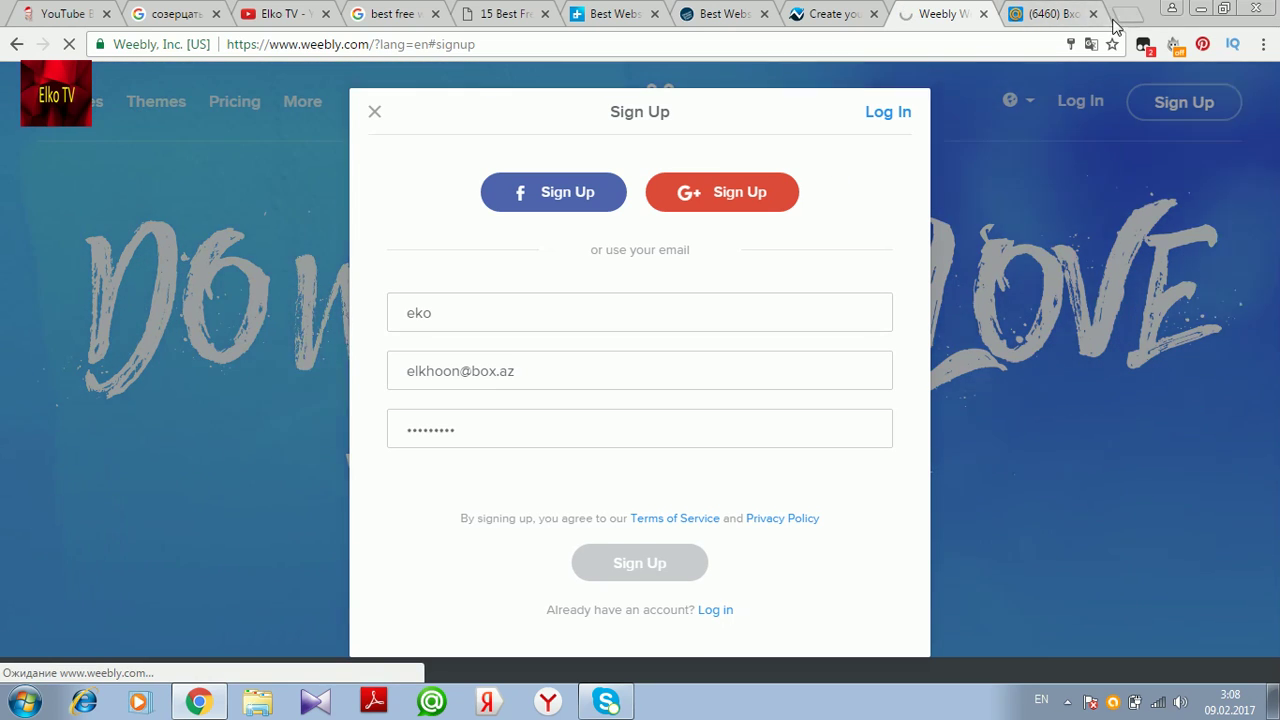
left_click(1125, 15)
type("box.az")
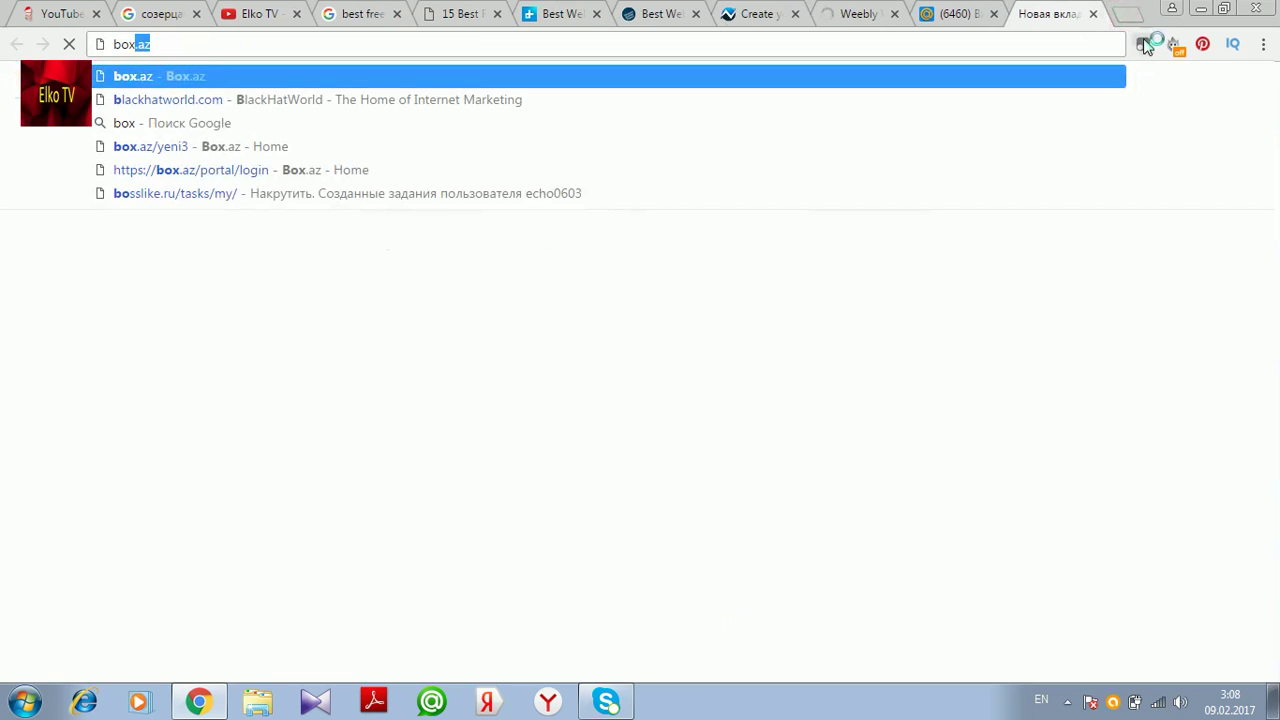
key("Return")
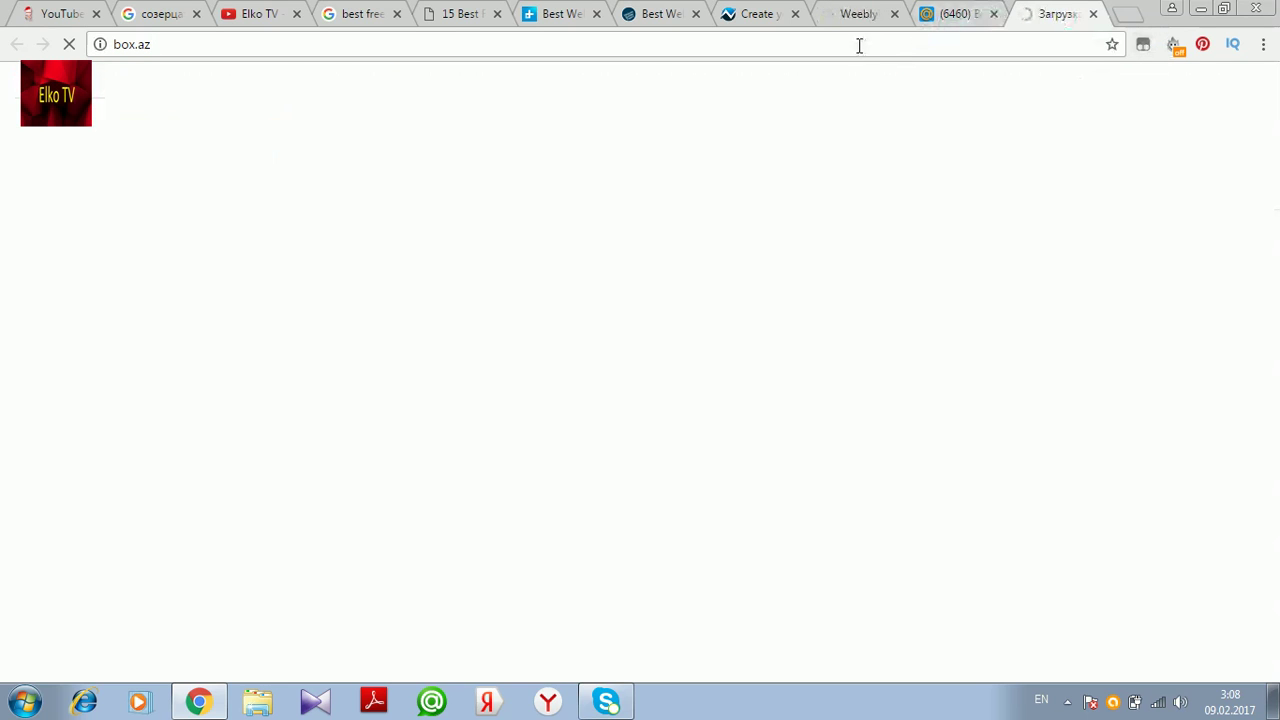
left_click(845, 21)
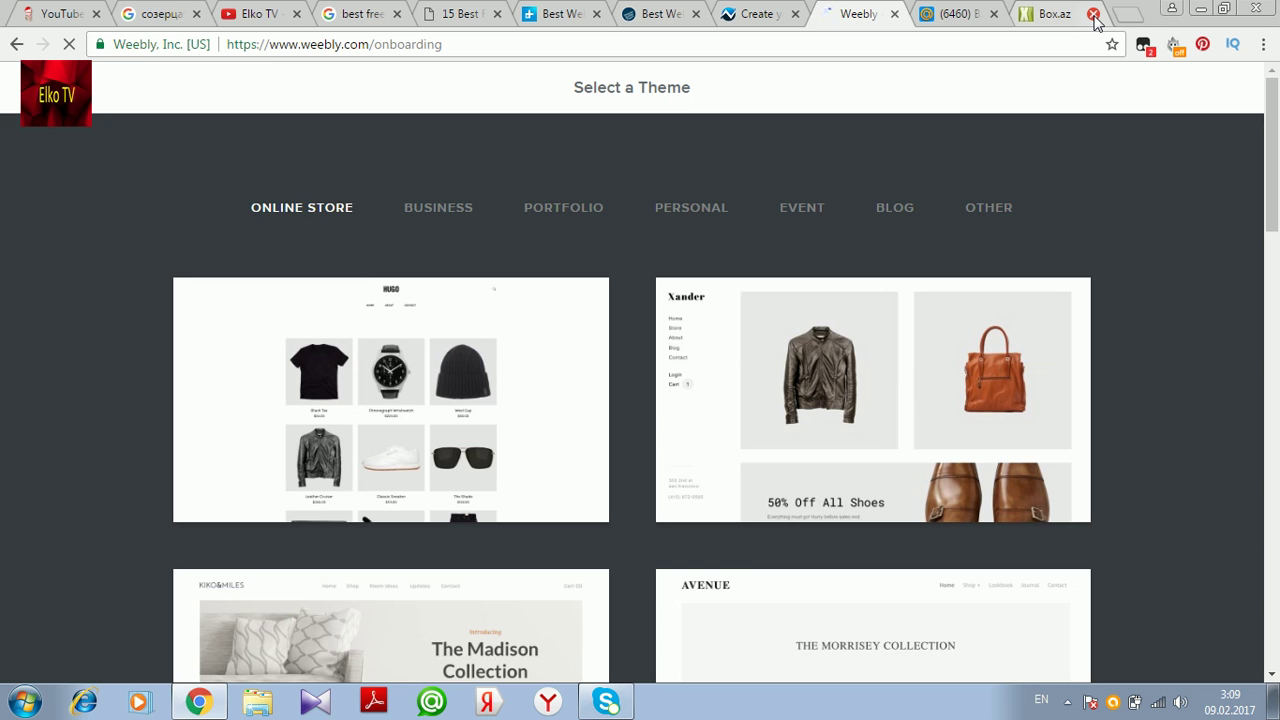
left_click(1095, 15)
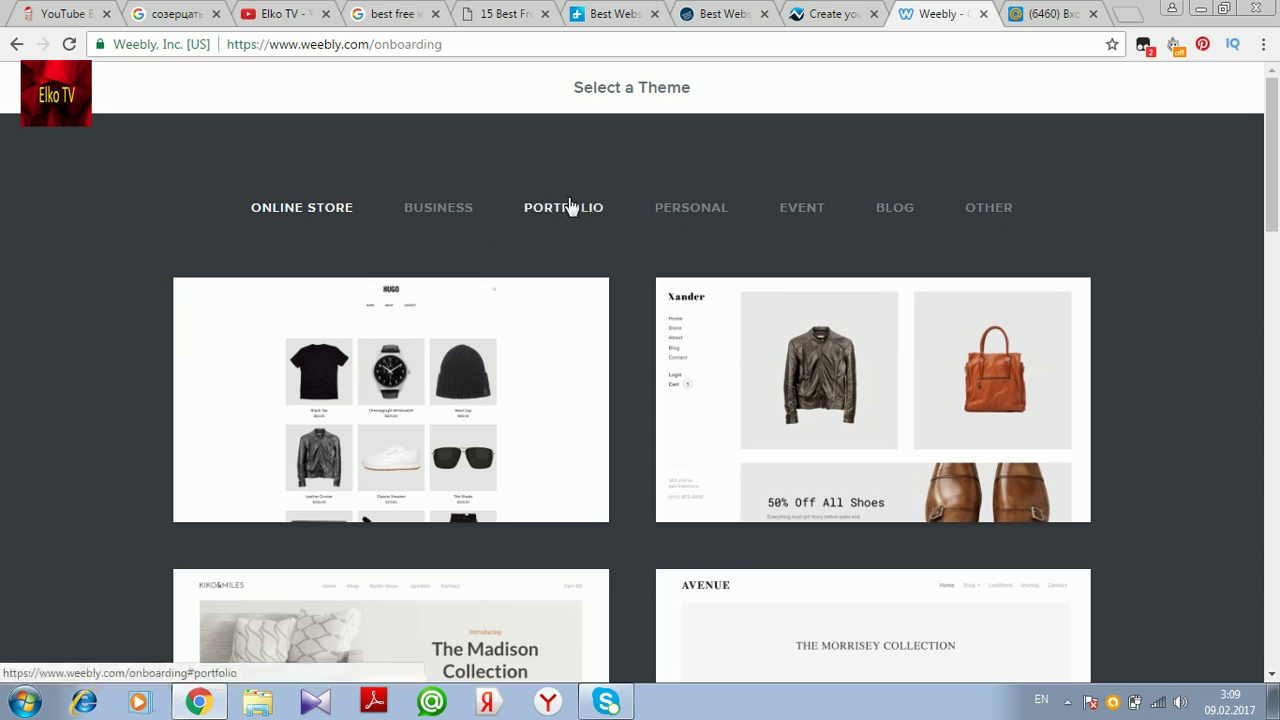
Browse the Online Store themes and open the Hugo theme preview.
scroll(477, 327, "down", 2)
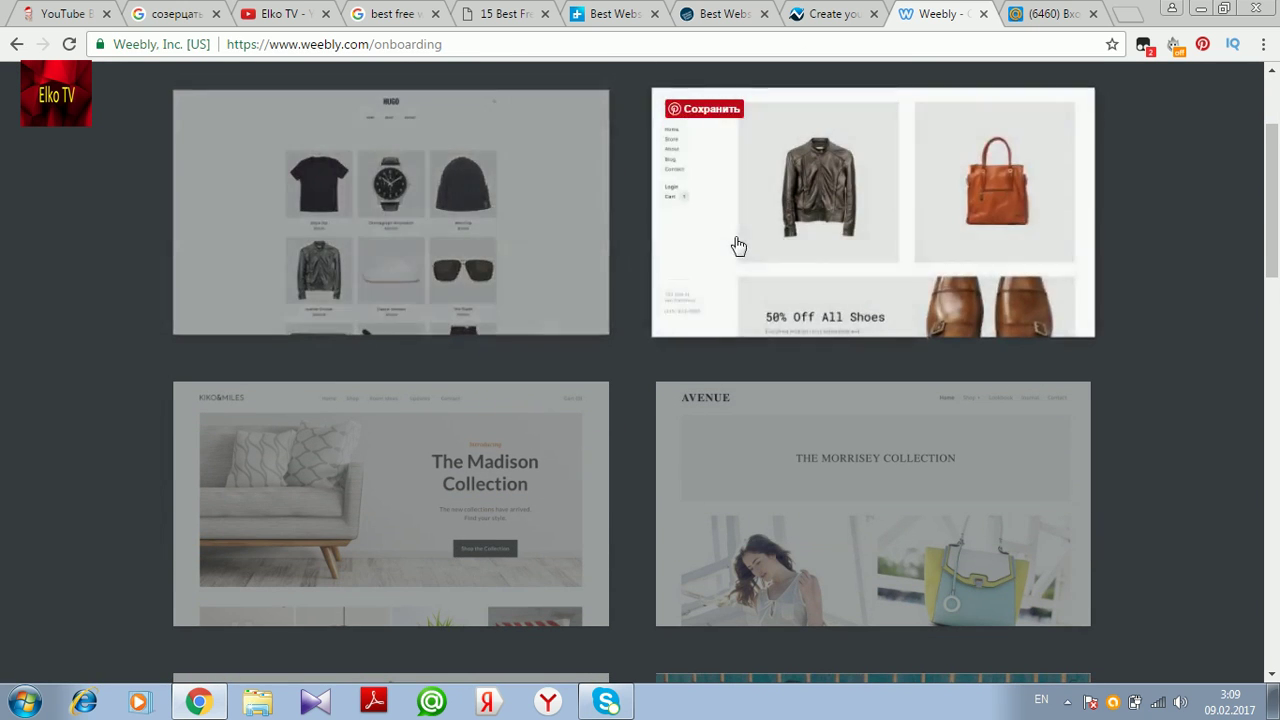
scroll(738, 246, "down", 3)
scroll(757, 271, "down", 2)
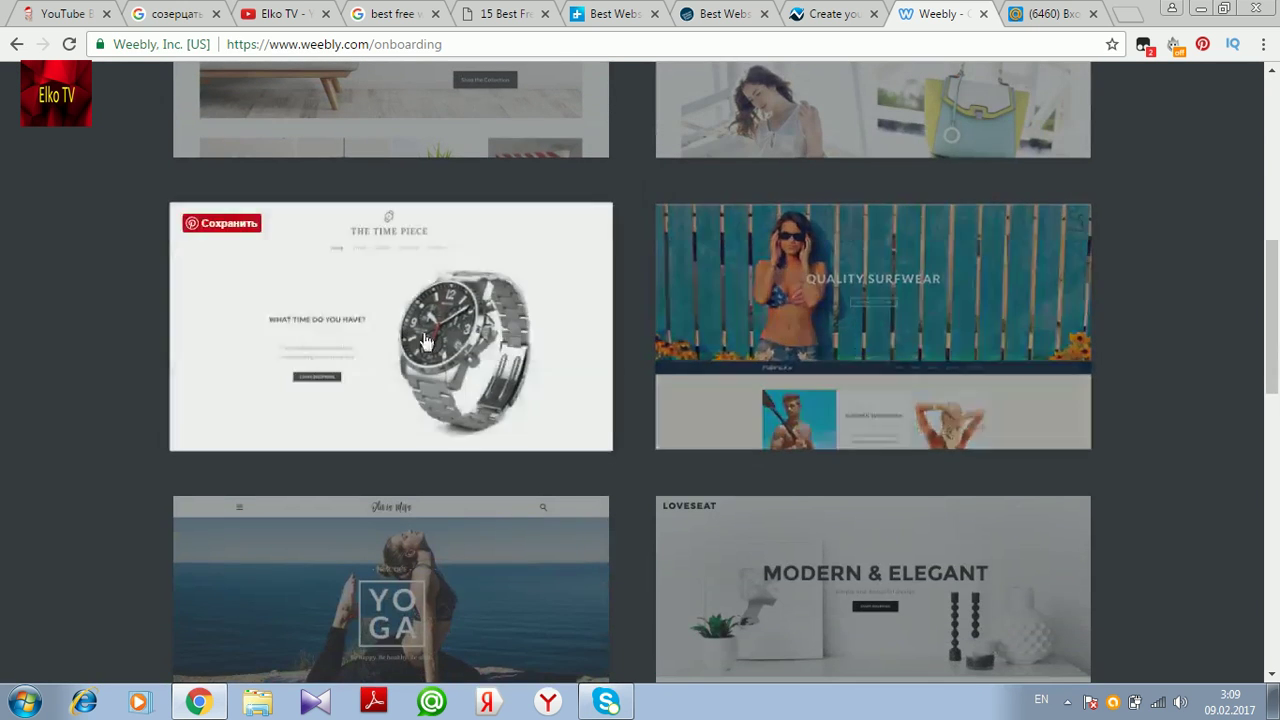
scroll(425, 340, "down", 1)
scroll(900, 360, "down", 2)
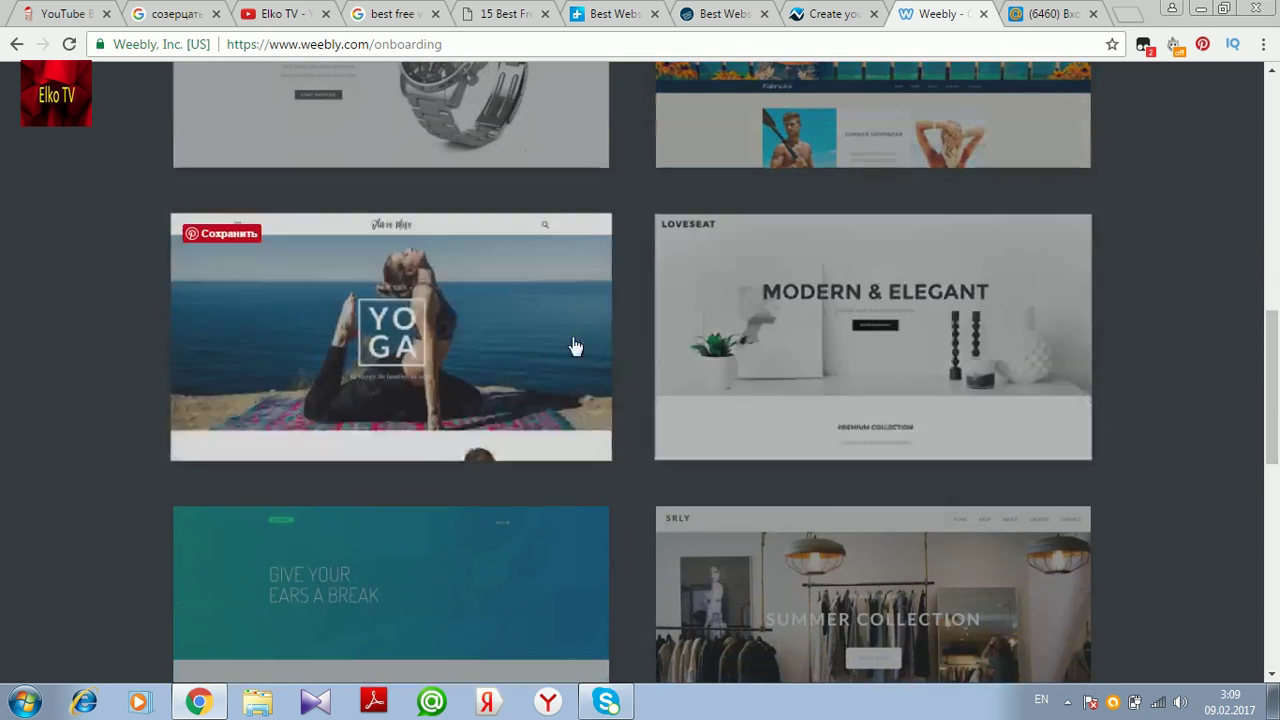
scroll(603, 340, "down", 2)
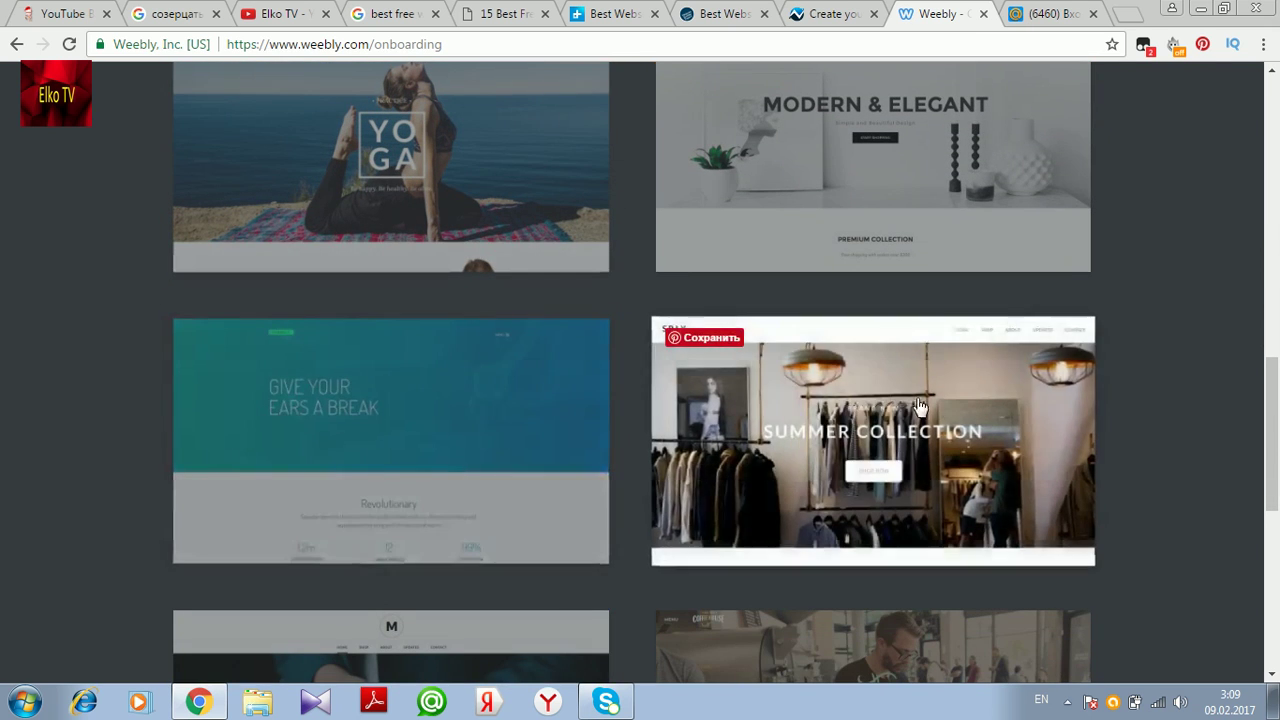
scroll(911, 396, "down", 1)
scroll(465, 315, "down", 3)
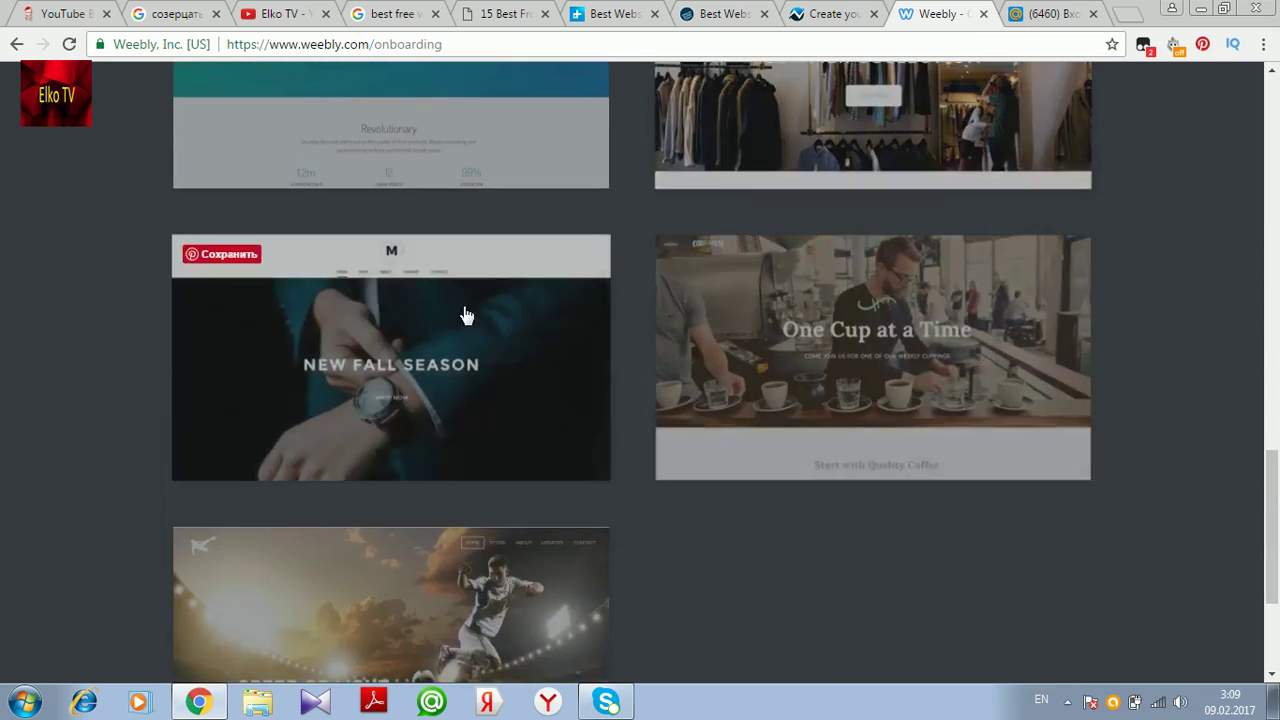
scroll(567, 340, "down", 3)
scroll(591, 357, "up", 6)
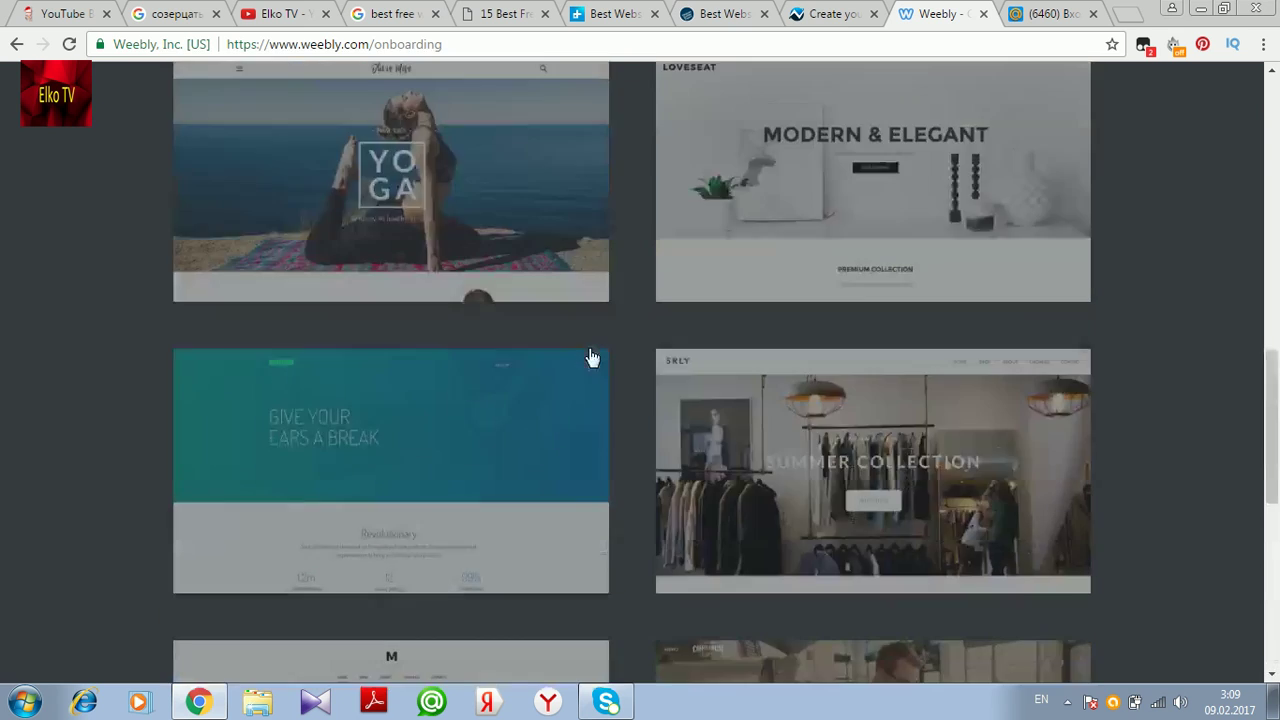
scroll(591, 357, "up", 3)
scroll(591, 357, "up", 3)
scroll(591, 357, "up", 2)
scroll(591, 356, "up", 3)
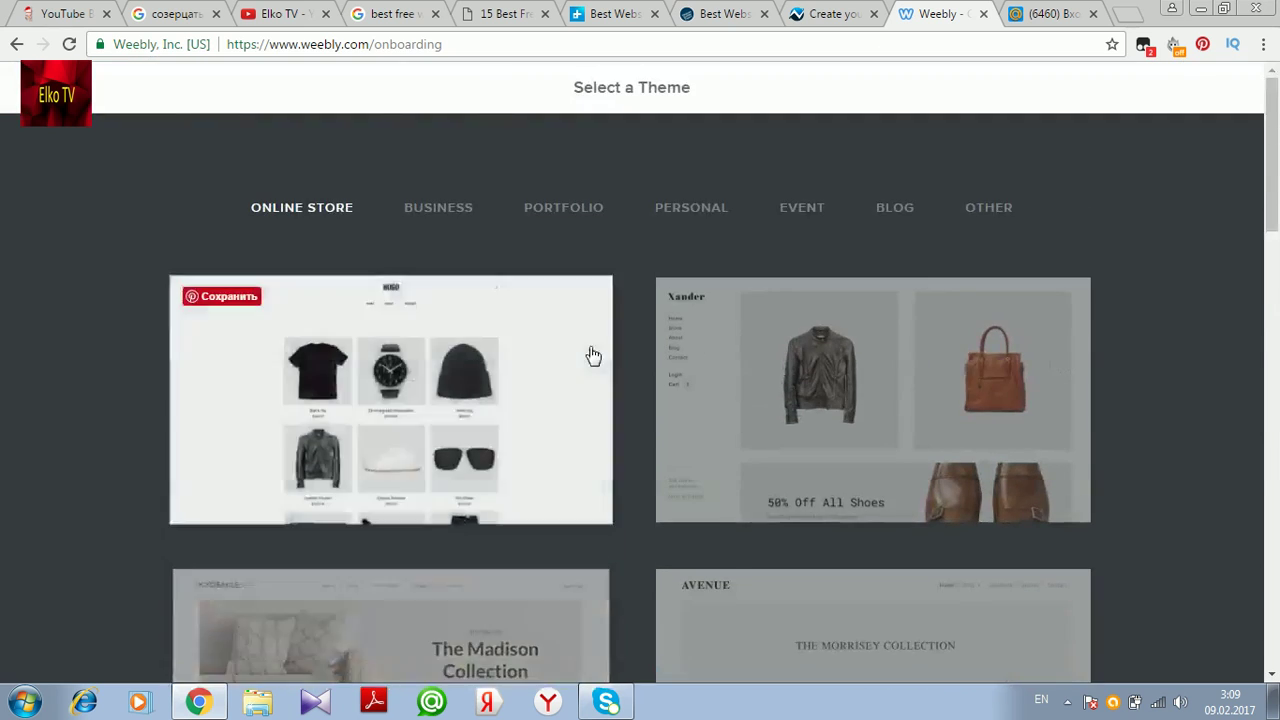
scroll(591, 356, "down", 4)
scroll(471, 214, "up", 4)
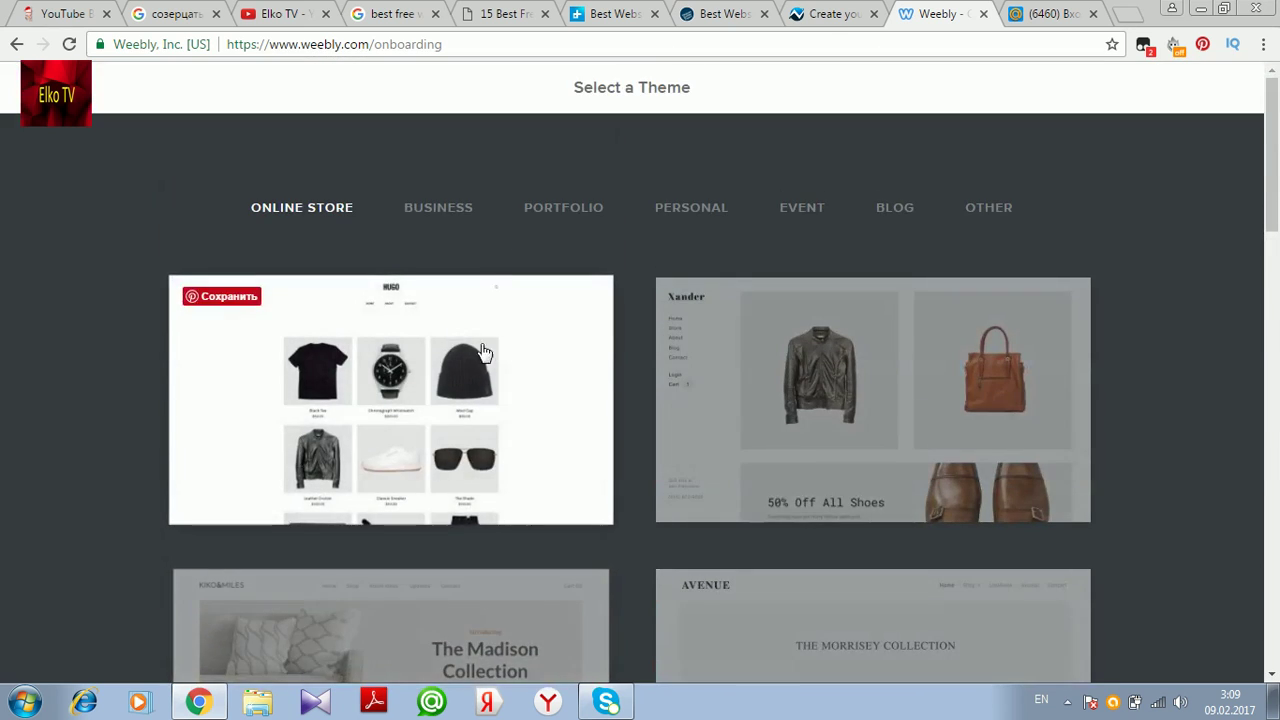
left_click(445, 328)
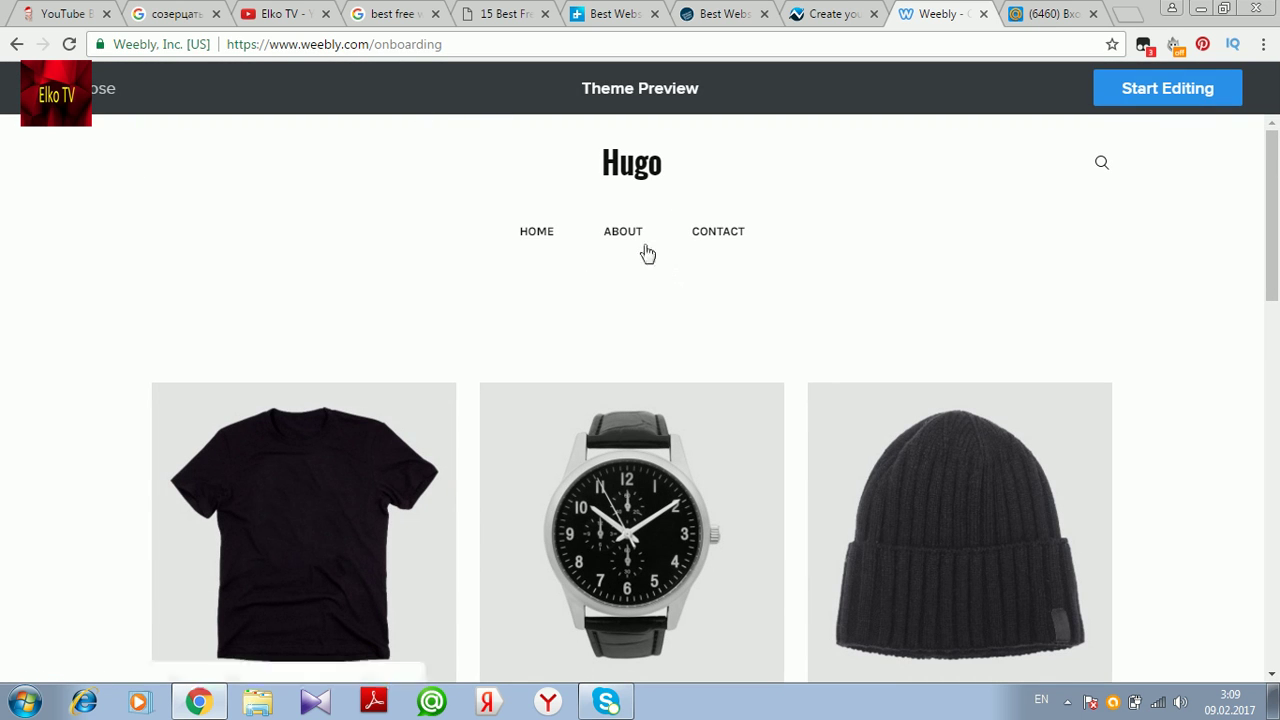
scroll(800, 285, "down", 5)
scroll(816, 295, "down", 2)
scroll(818, 300, "down", 2)
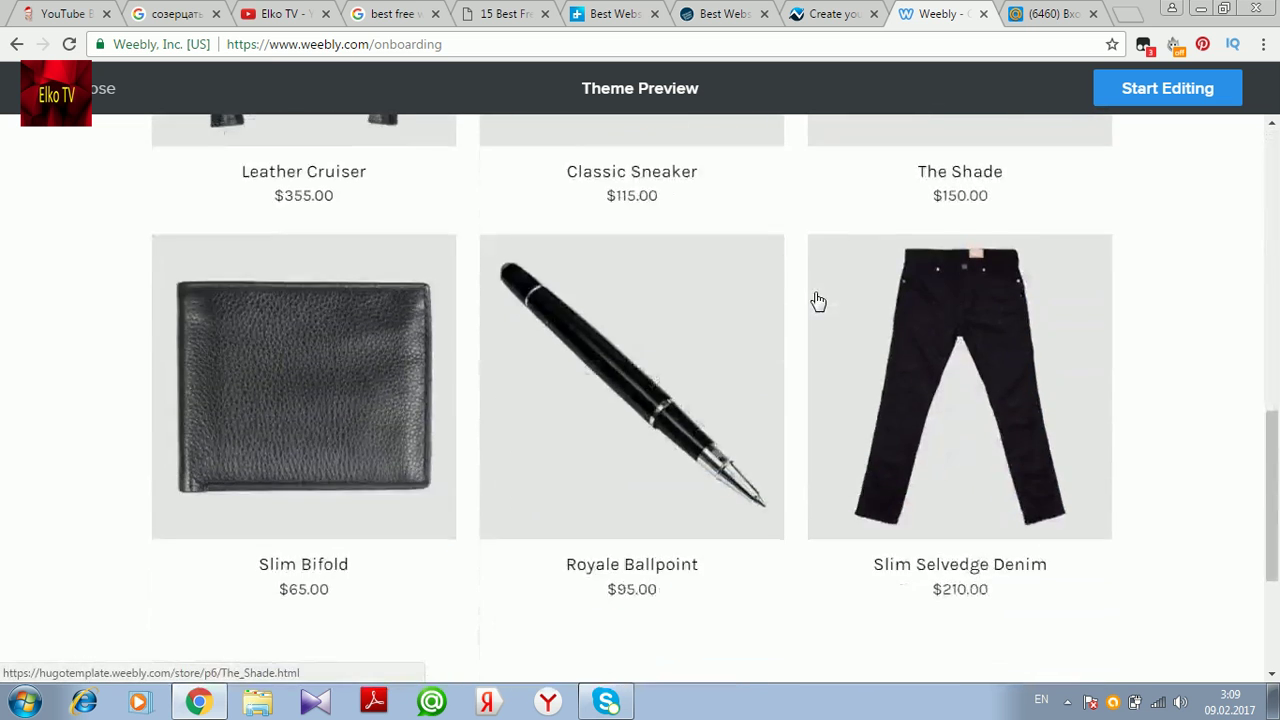
scroll(820, 302, "up", 1)
scroll(820, 302, "up", 7)
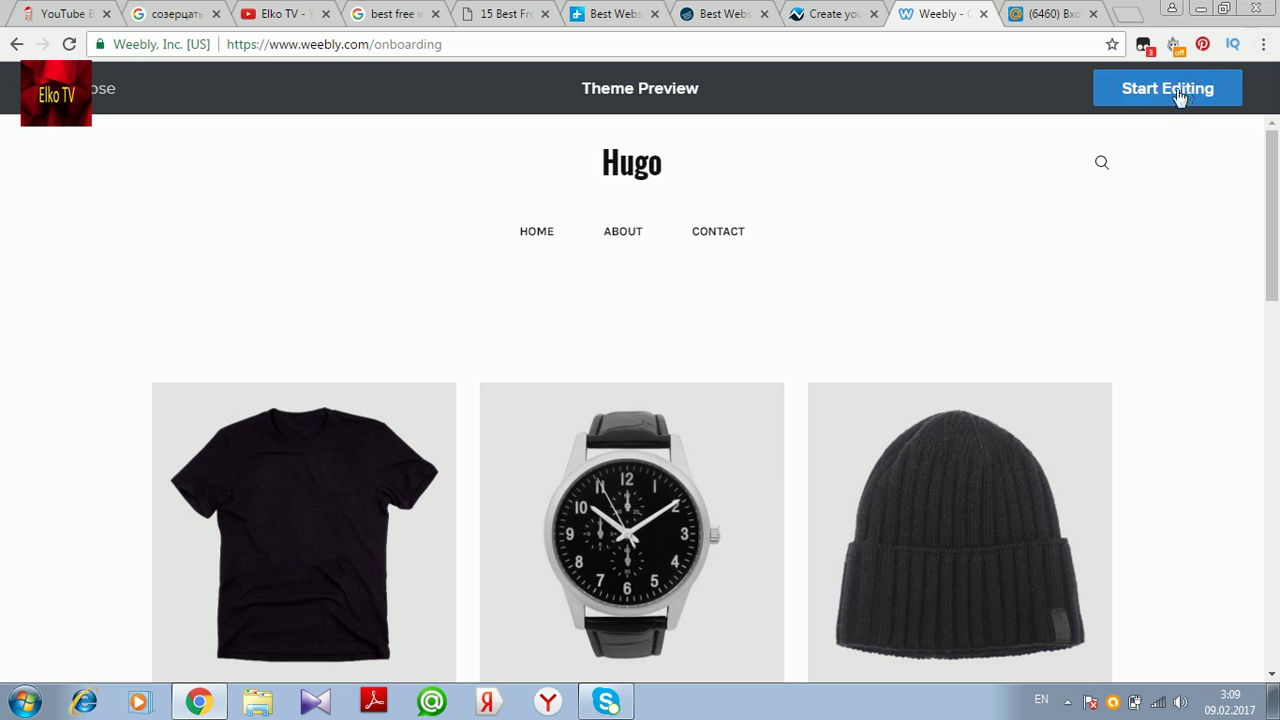
Build from Hugo on the free subdomain xyz0603.weebly.com and dismiss the getting-started hint.
left_click(1186, 94)
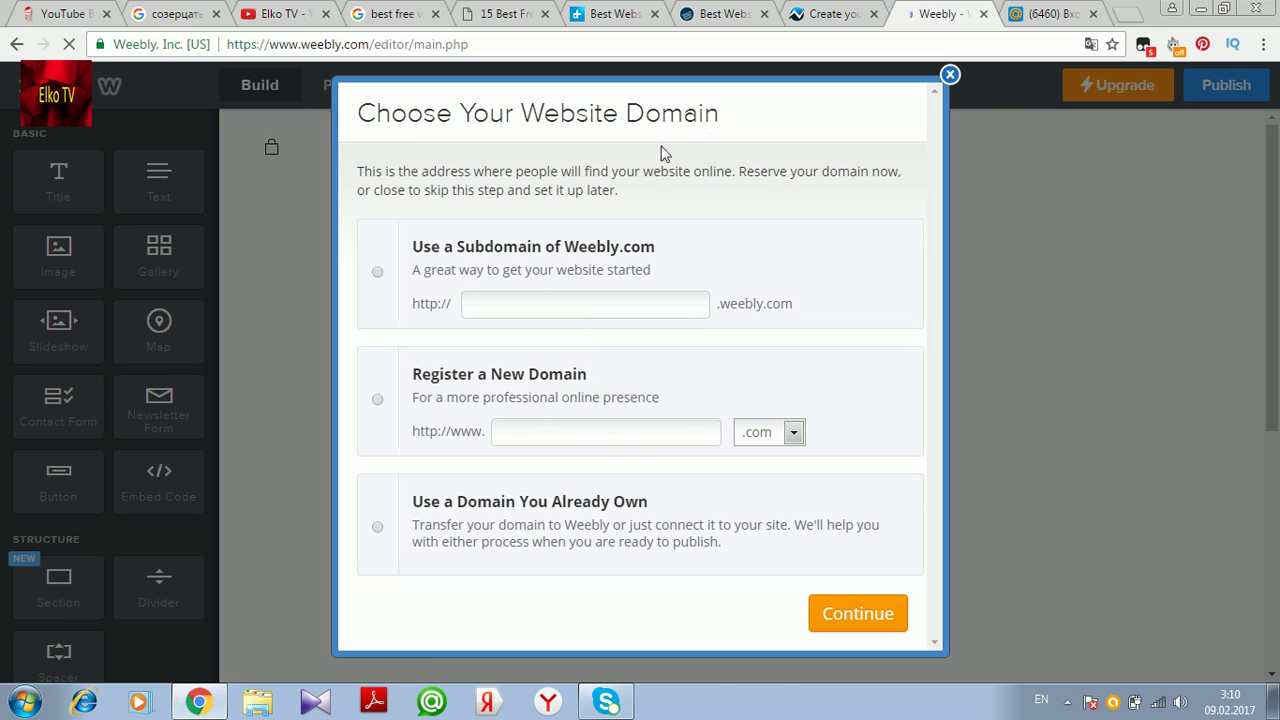
left_click(528, 301)
type("xyz")
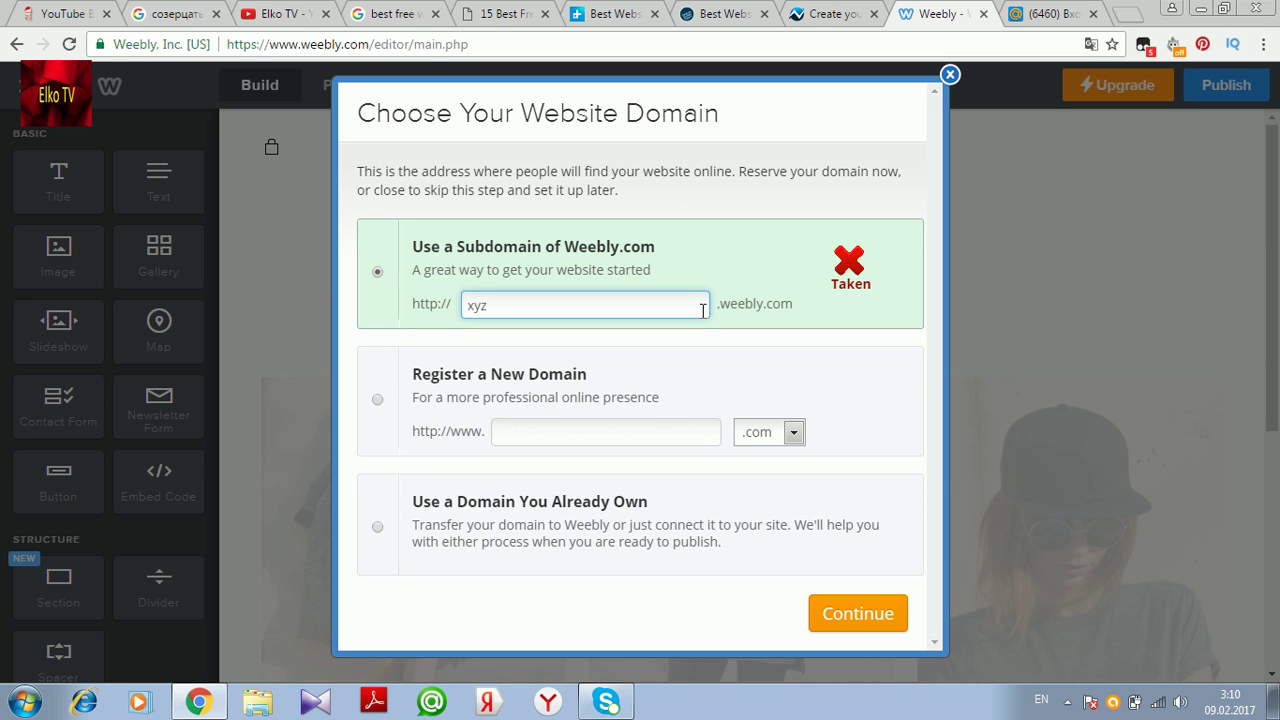
type("0603")
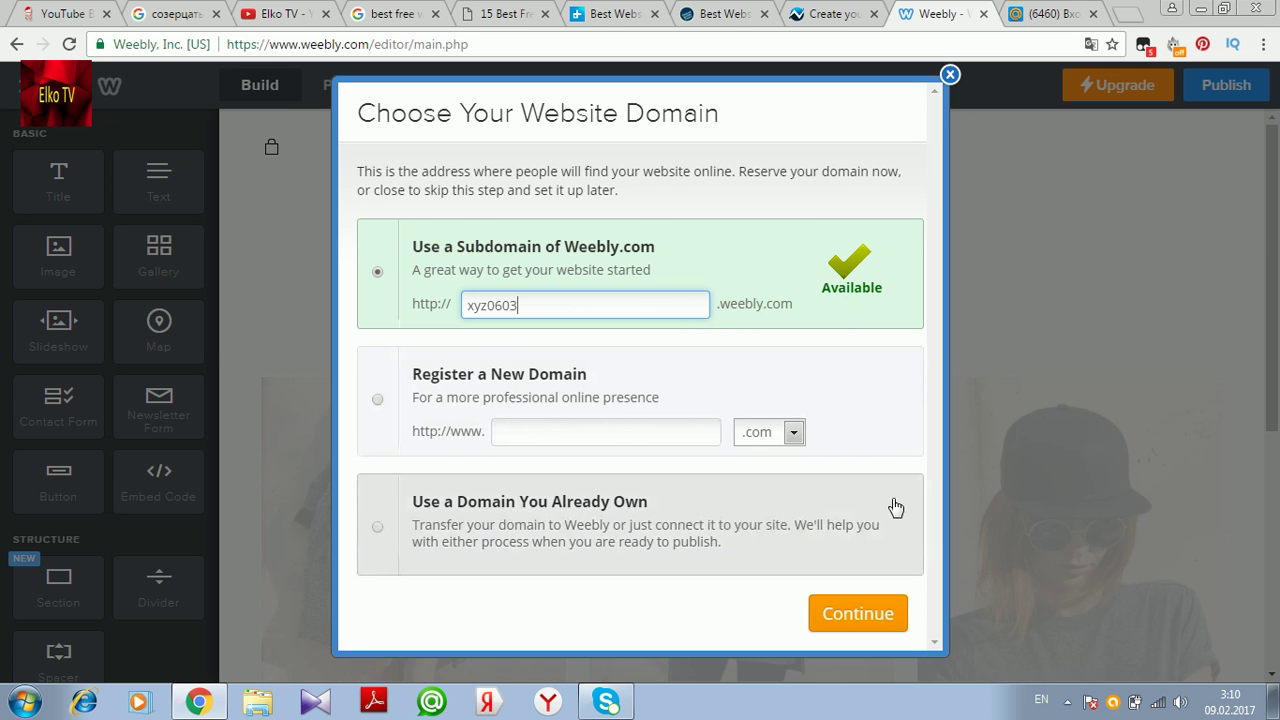
left_click(870, 620)
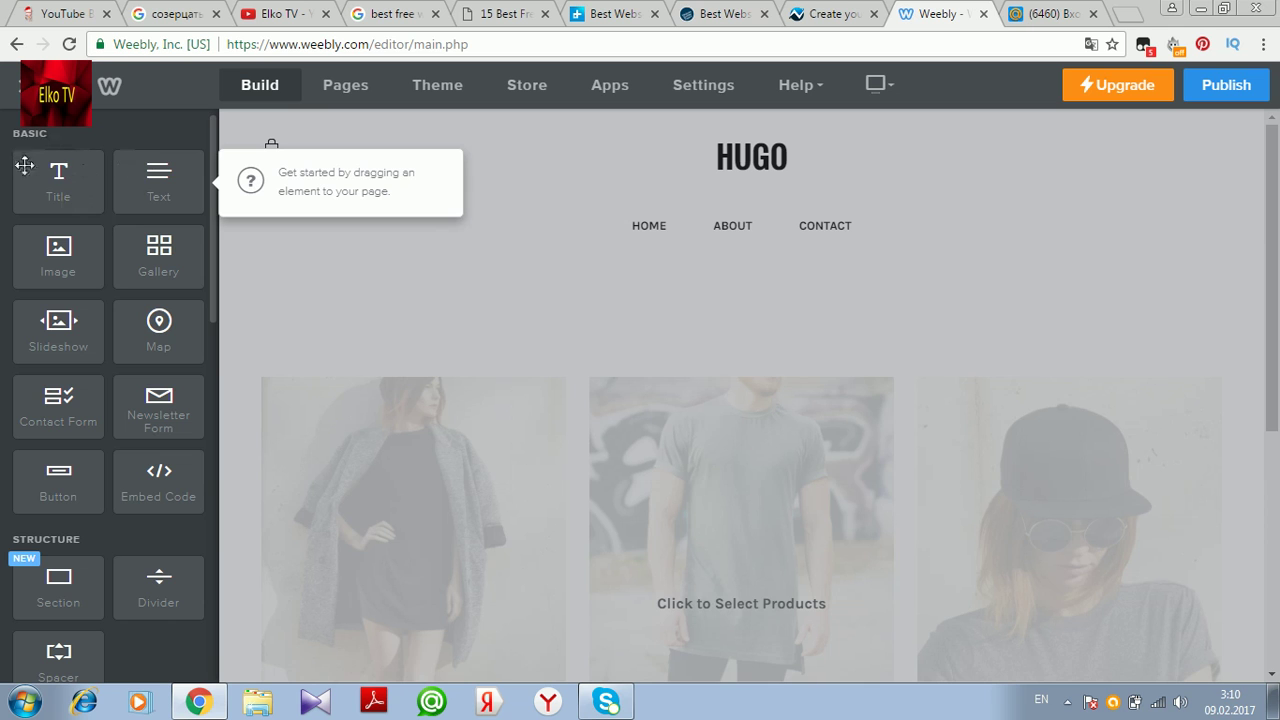
left_click(52, 172)
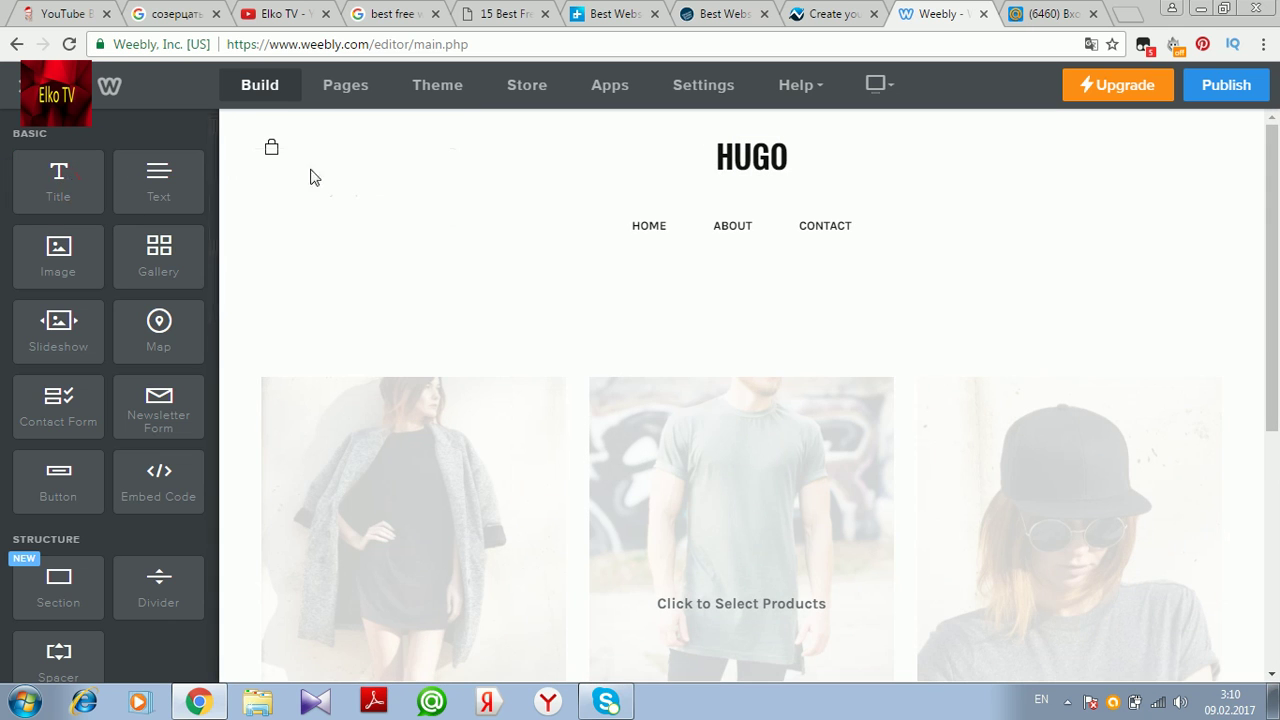
left_click(58, 195)
Drop a title element above the product grid and replace its placeholder text with 'Xyz'.
left_click(80, 186)
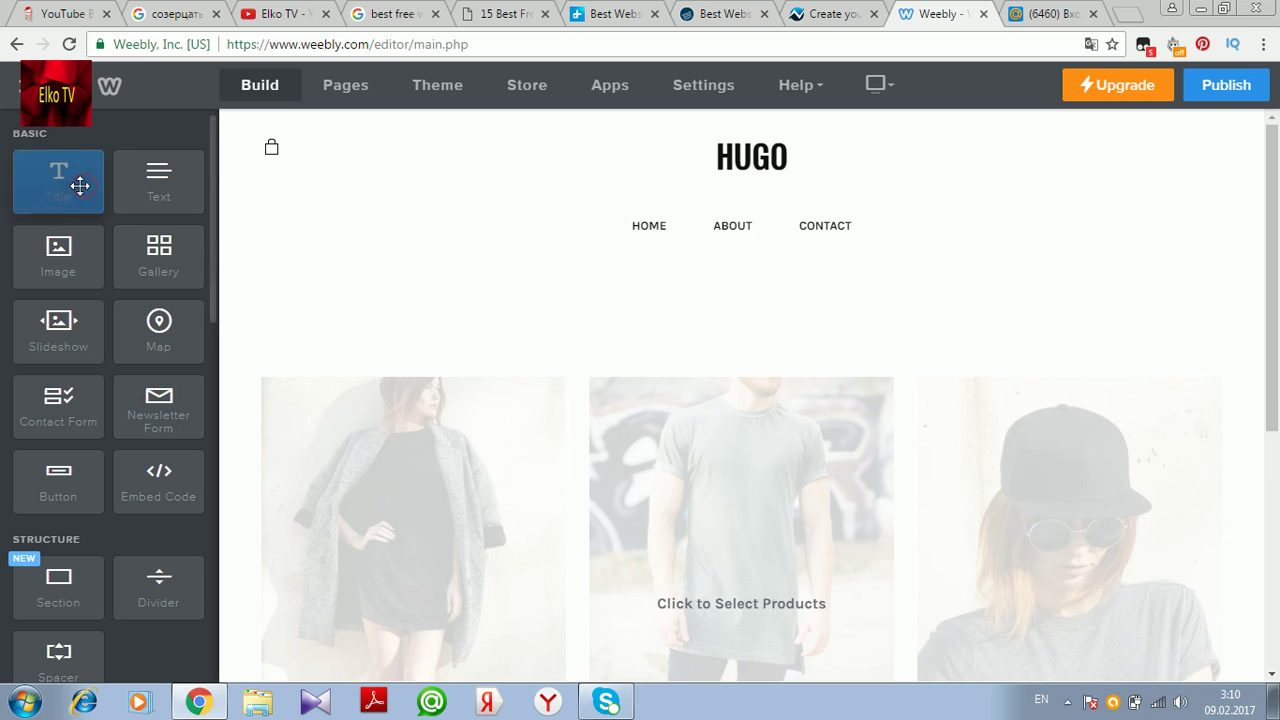
mouse_move(63, 190)
left_mouse_down()
mouse_move(343, 213)
mouse_move(471, 317)
mouse_move(495, 321)
left_mouse_up()
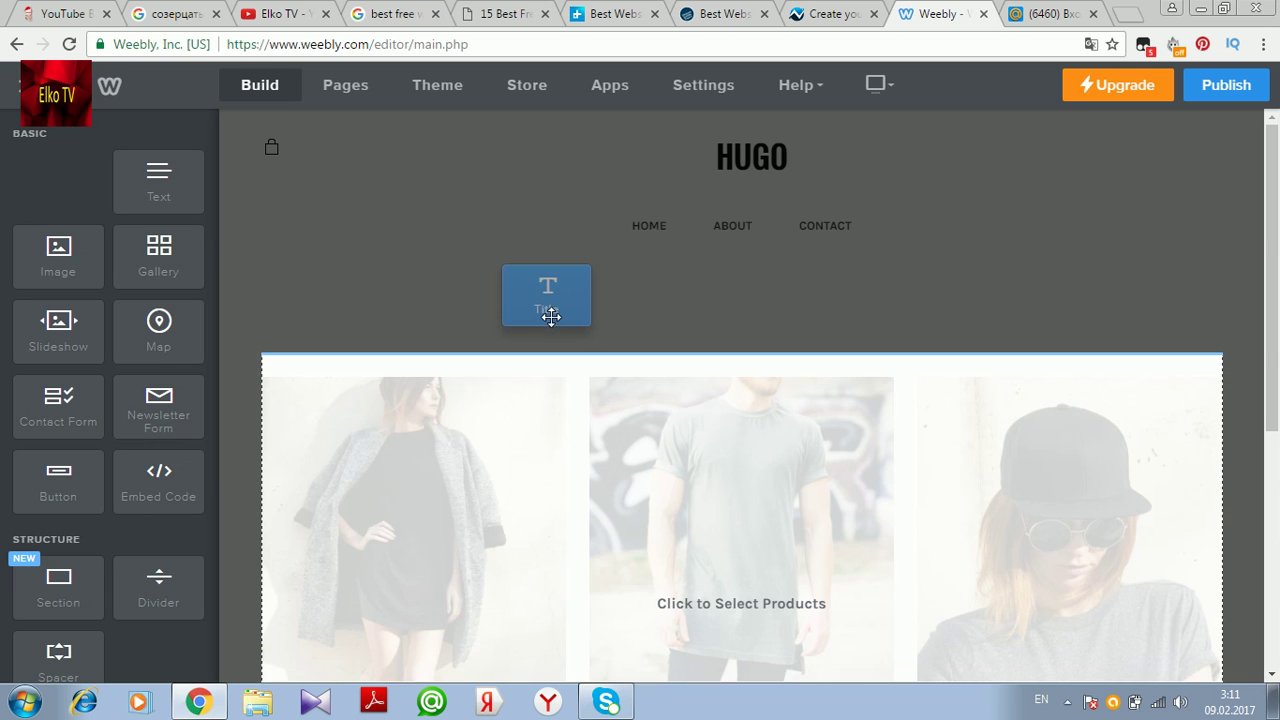
left_click_drag(495, 321, 626, 334)
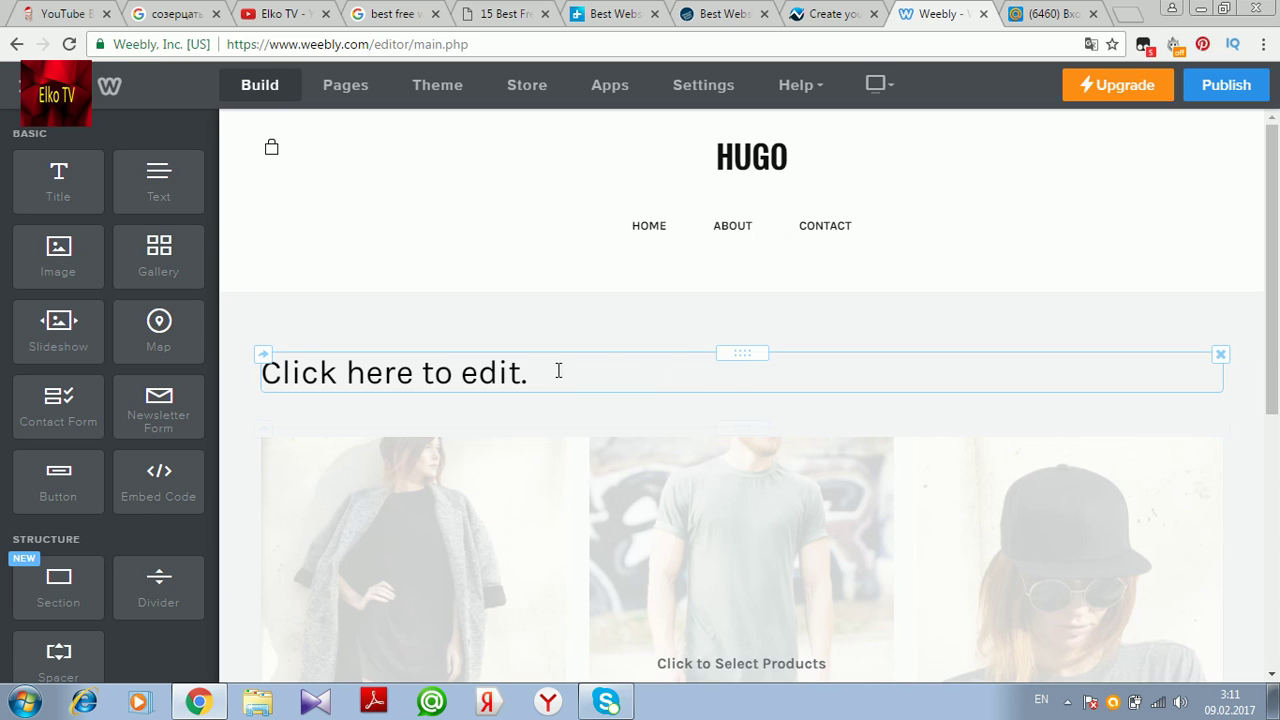
left_click(566, 372)
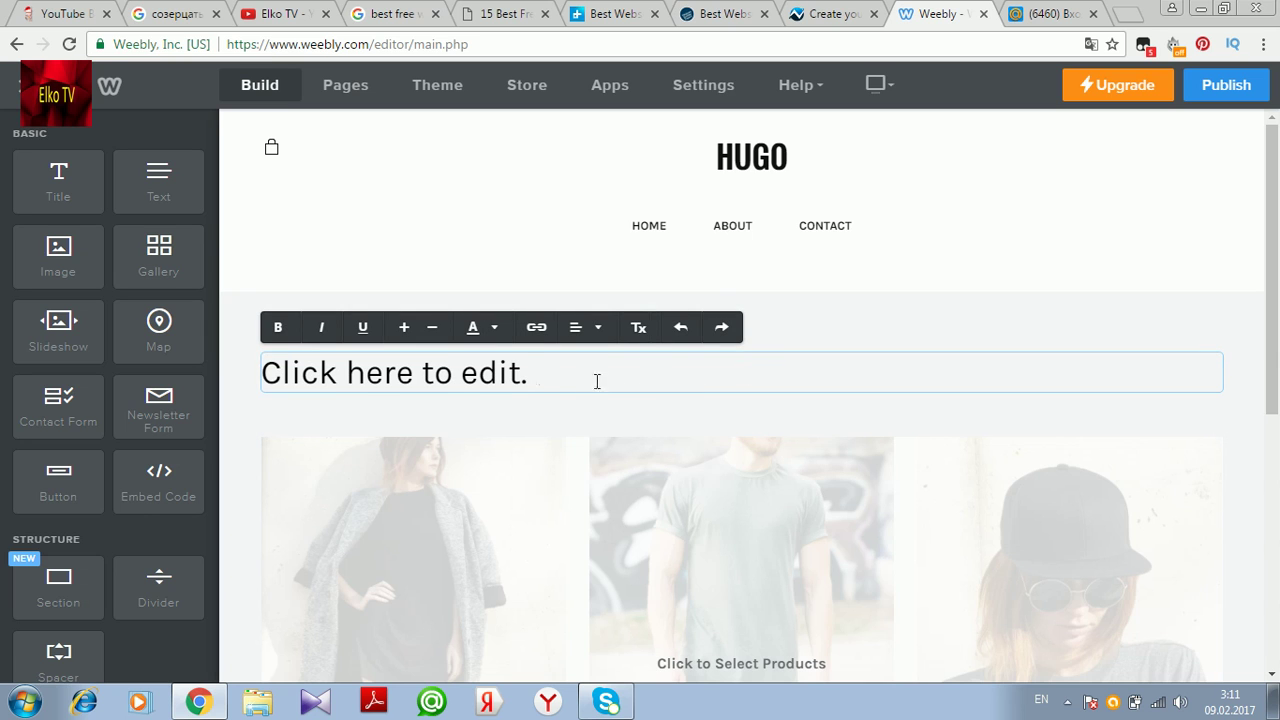
left_click_drag(588, 383, 240, 386)
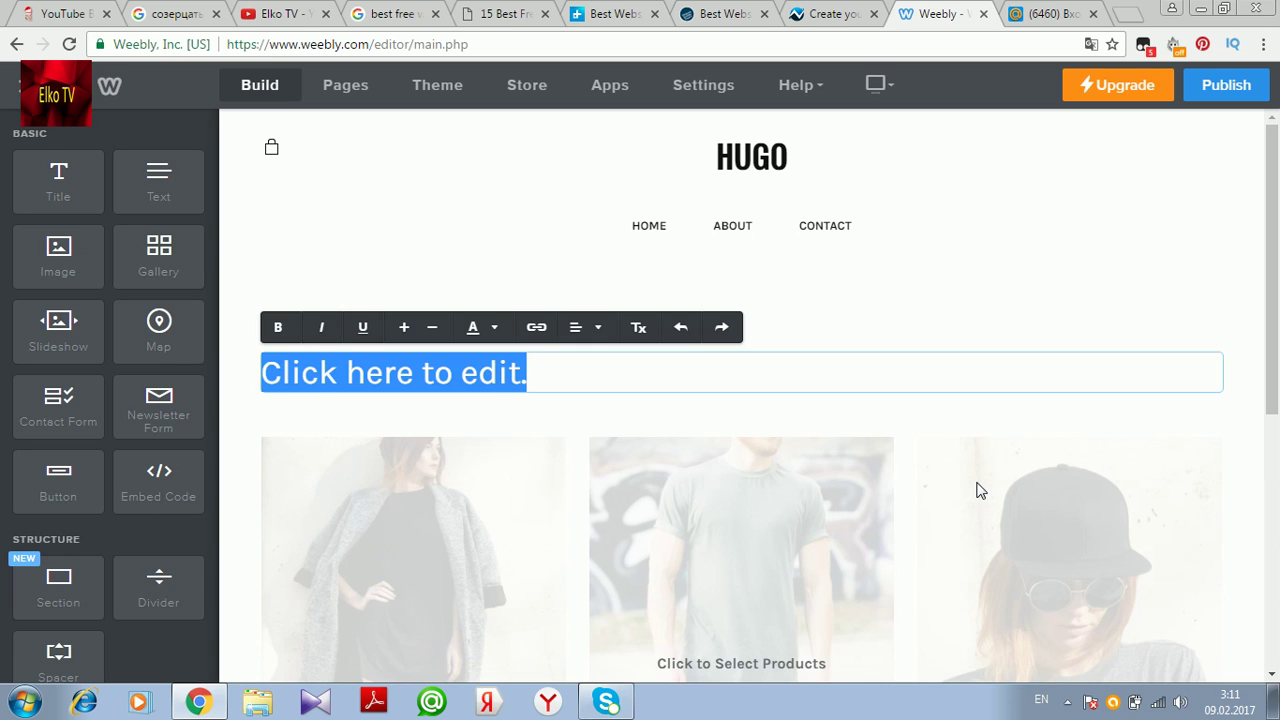
key("BackSpace")
type("Xyz")
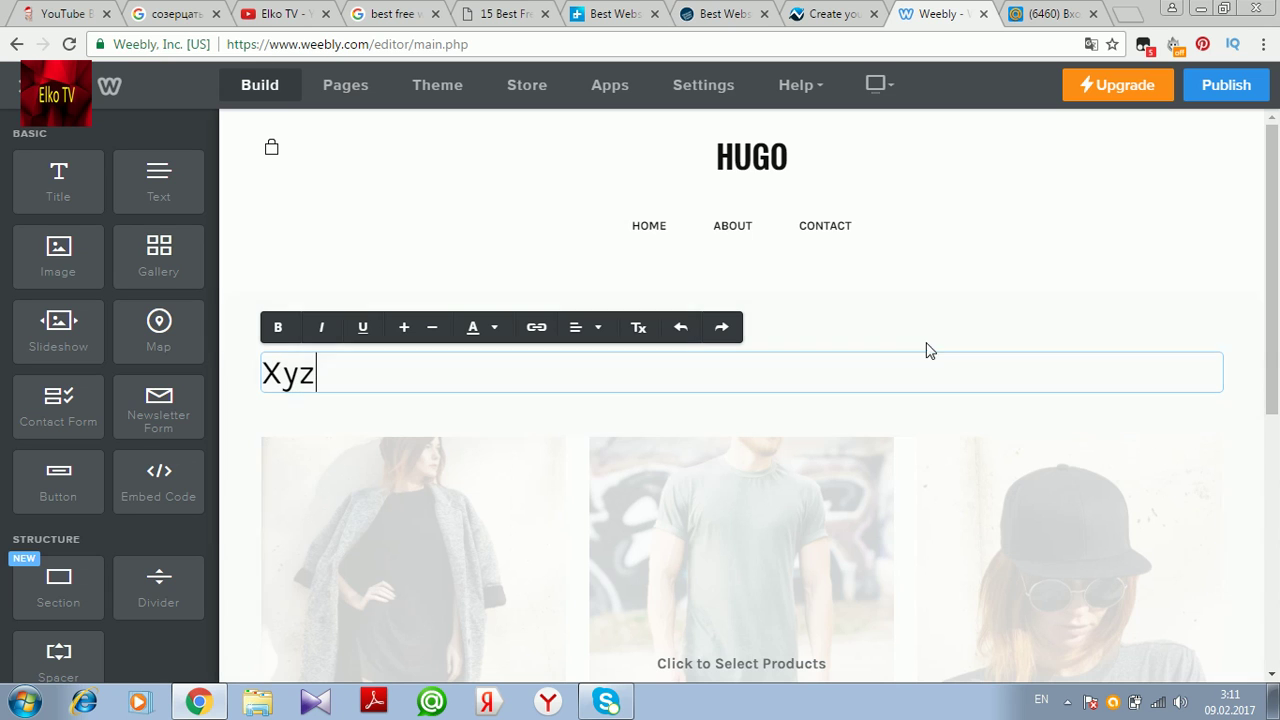
left_click(966, 268)
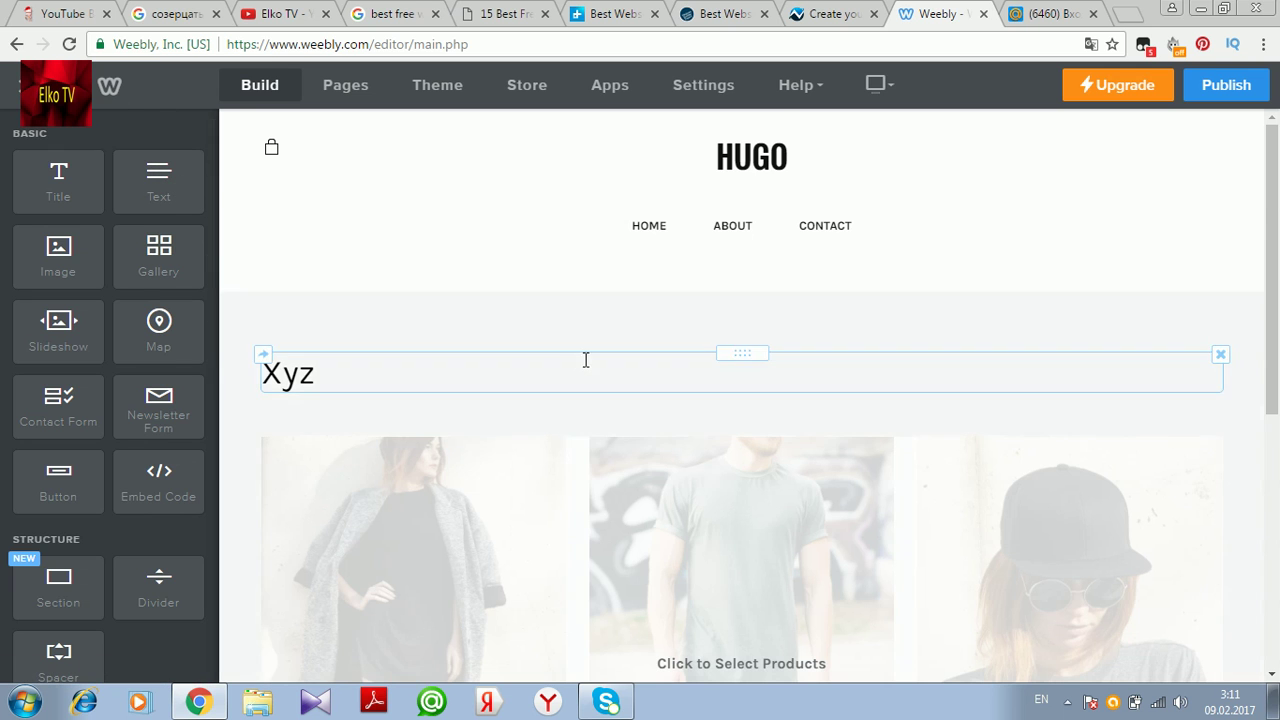
scroll(578, 361, "down", 2)
scroll(578, 361, "up", 2)
scroll(578, 361, "down", 2)
scroll(578, 361, "up", 2)
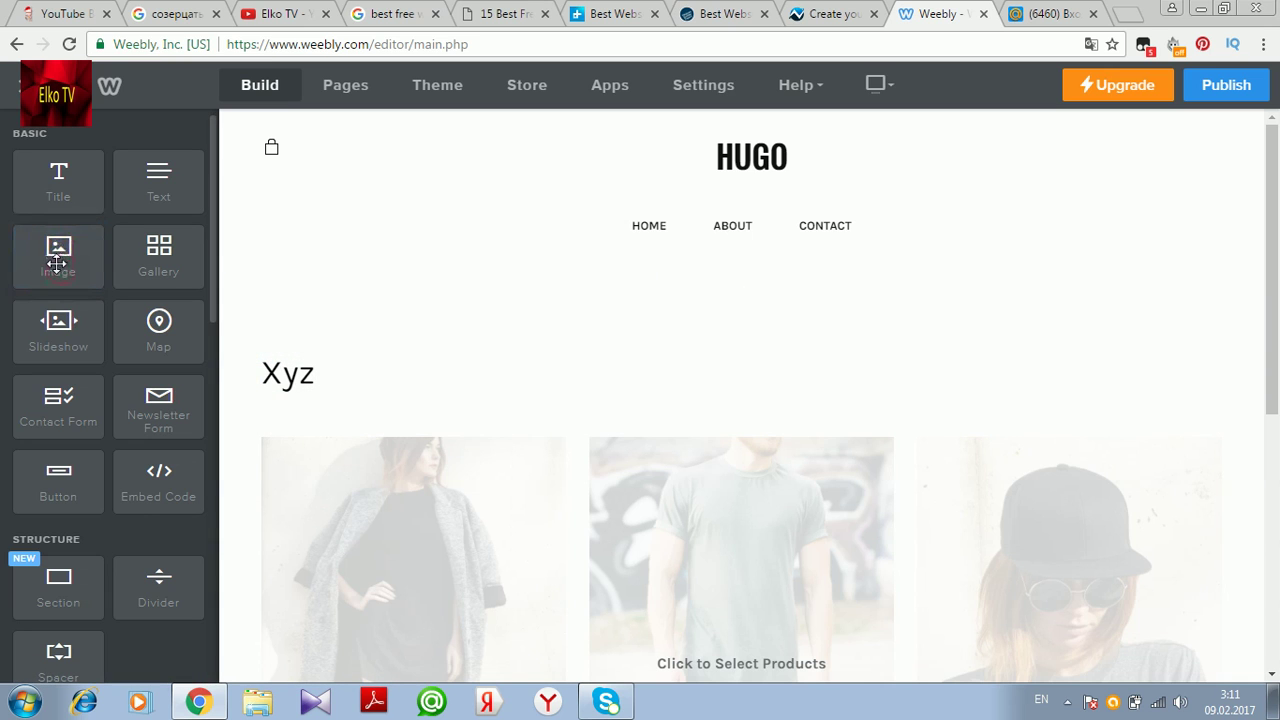
Place an image block below the Xyz title, leaving it empty by closing the upload window.
mouse_move(51, 263)
left_mouse_down()
mouse_move(747, 399)
mouse_move(551, 383)
mouse_move(674, 326)
mouse_move(669, 388)
mouse_move(810, 357)
left_mouse_up()
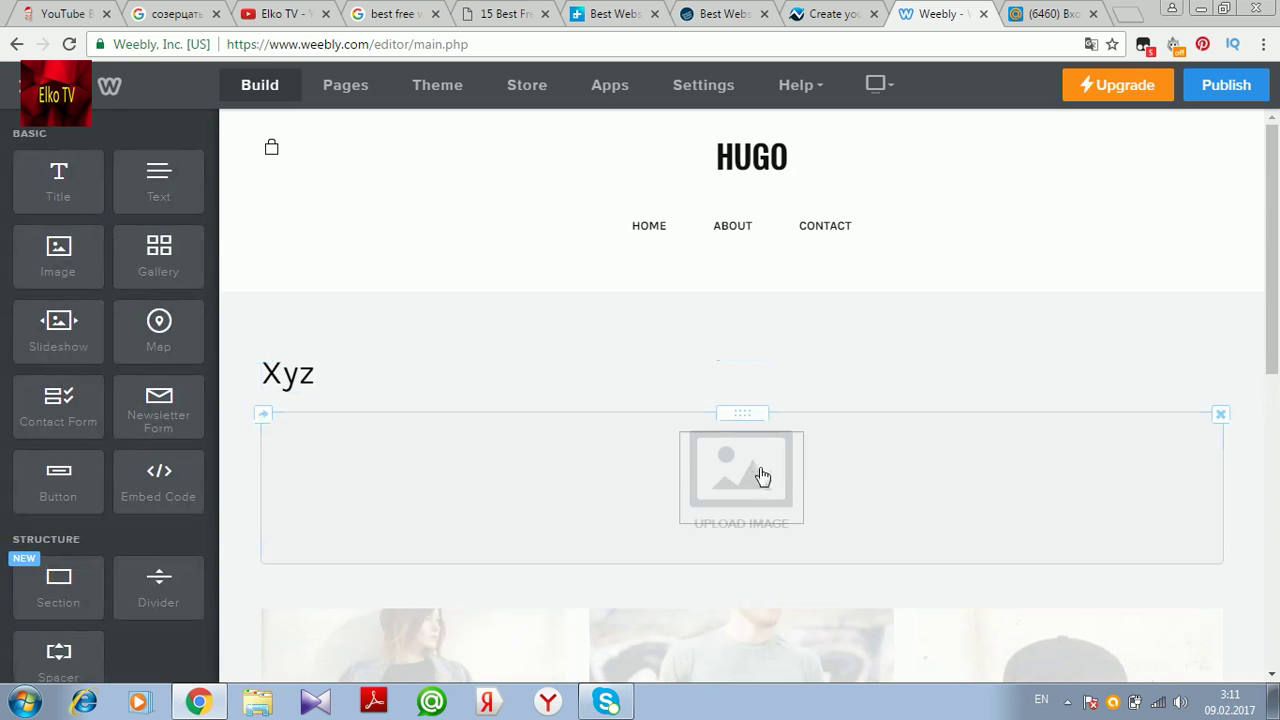
left_click(775, 498)
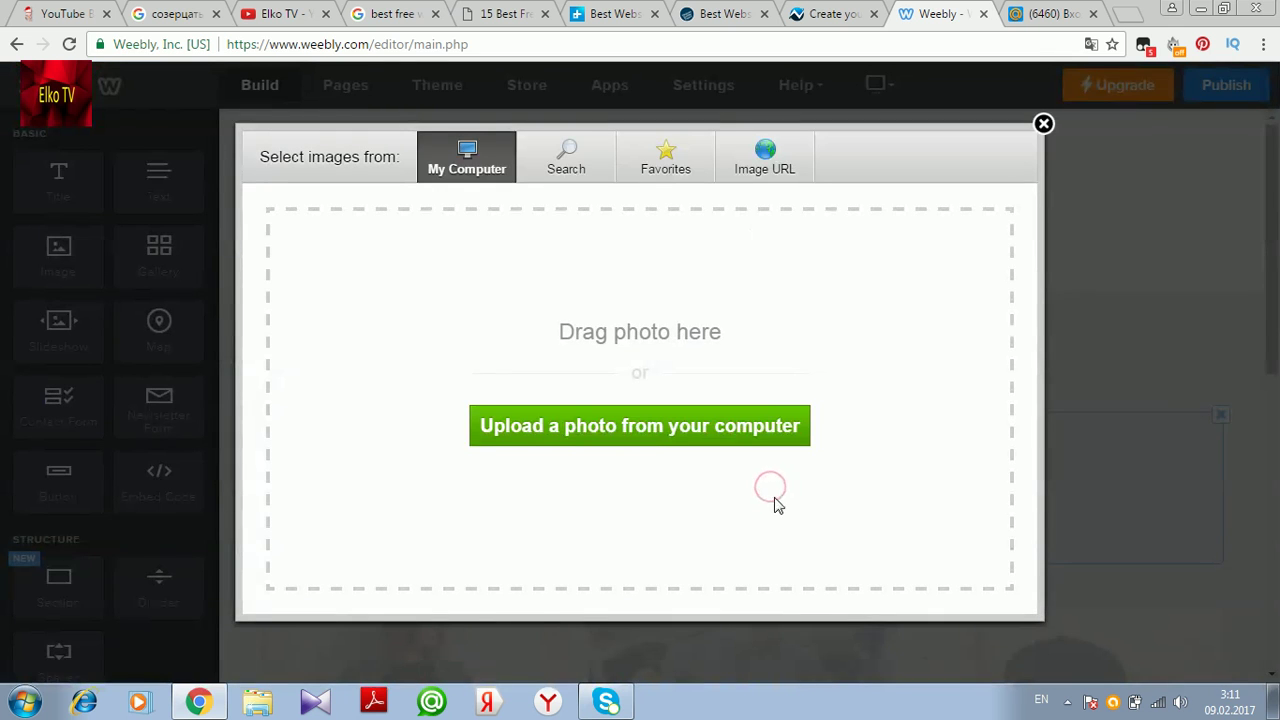
left_click(1043, 123)
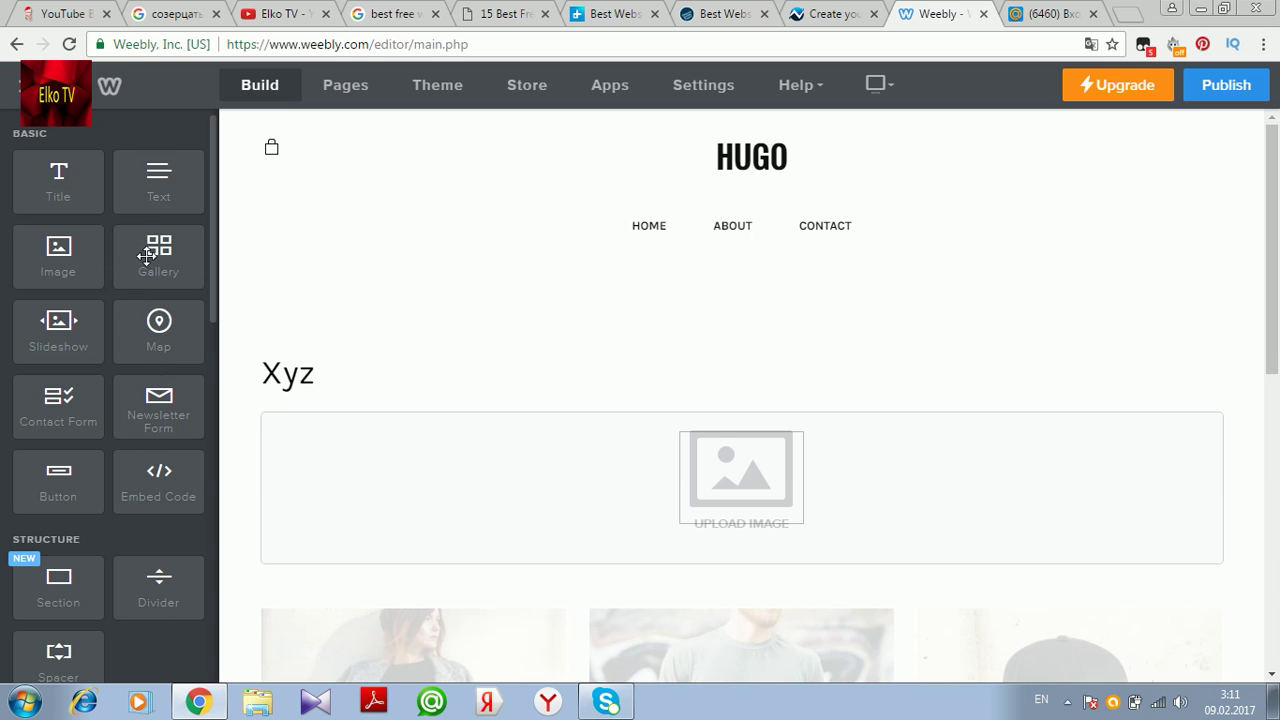
scroll(90, 330, "down", 3)
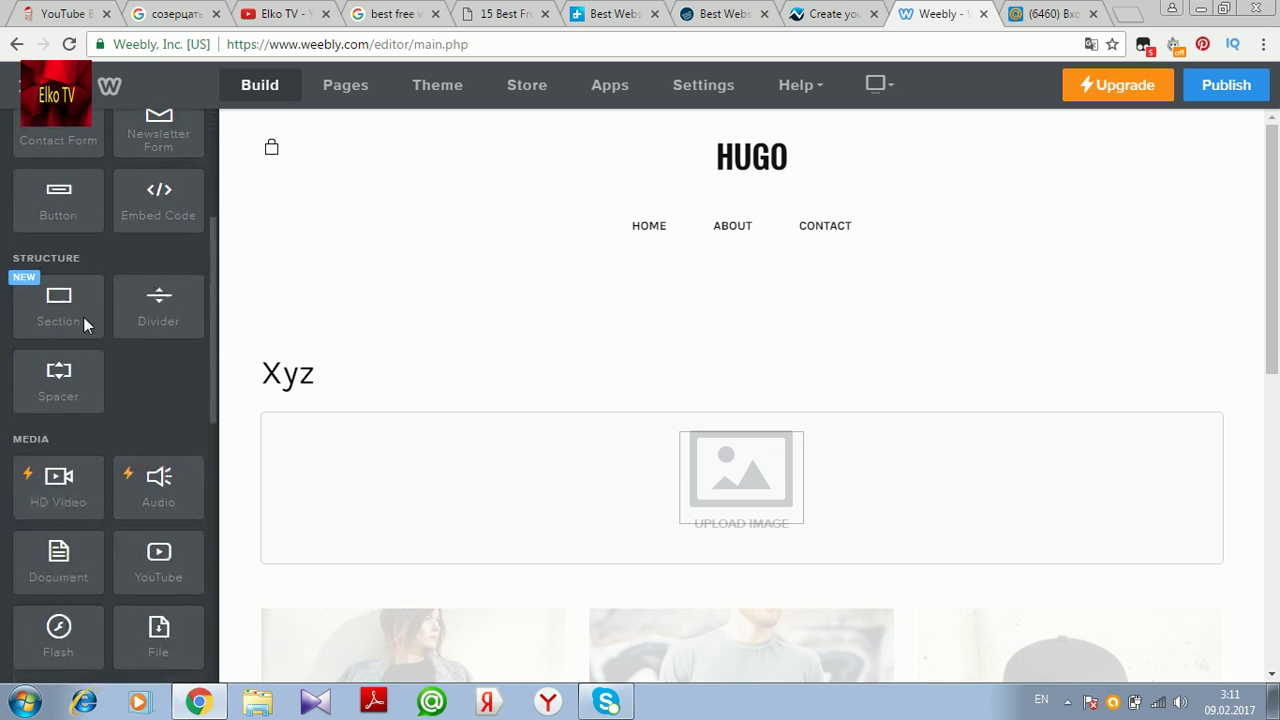
scroll(63, 350, "down", 3)
scroll(62, 371, "down", 3)
scroll(62, 371, "up", 3)
scroll(62, 371, "up", 3)
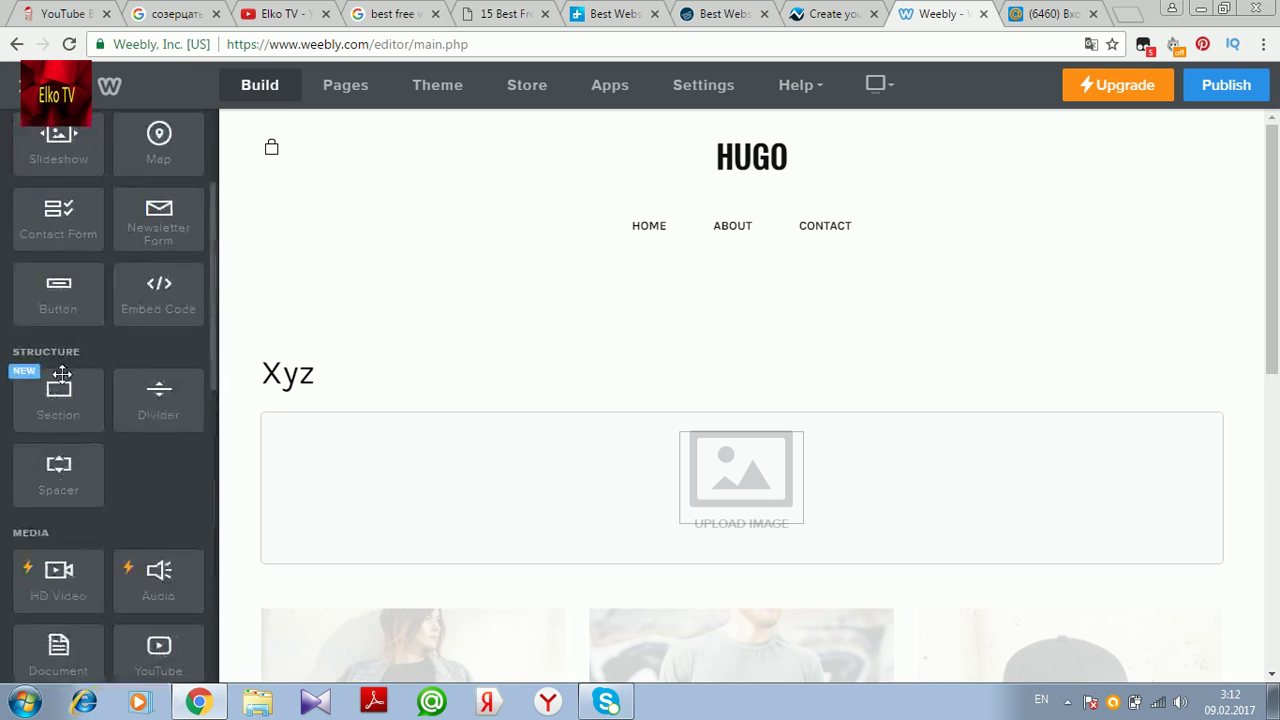
scroll(62, 371, "up", 3)
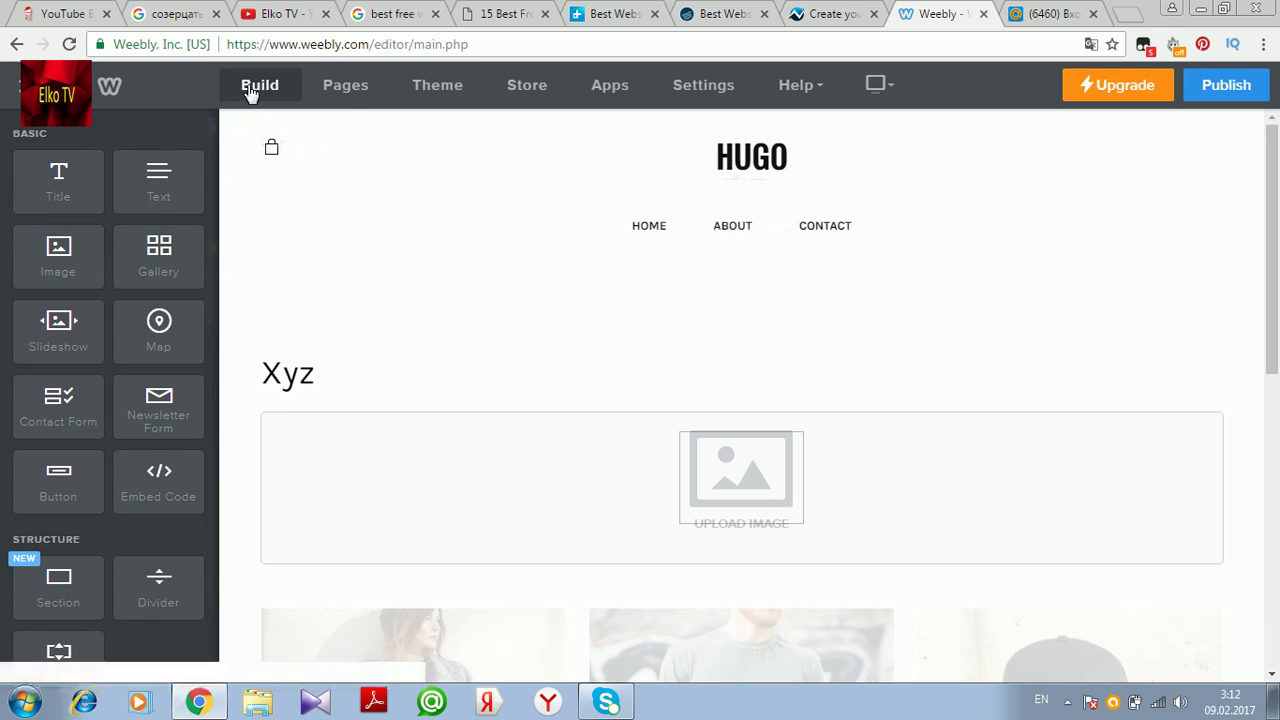
Show the Pages list, glance at the store overview, and return to the editor.
left_click(345, 93)
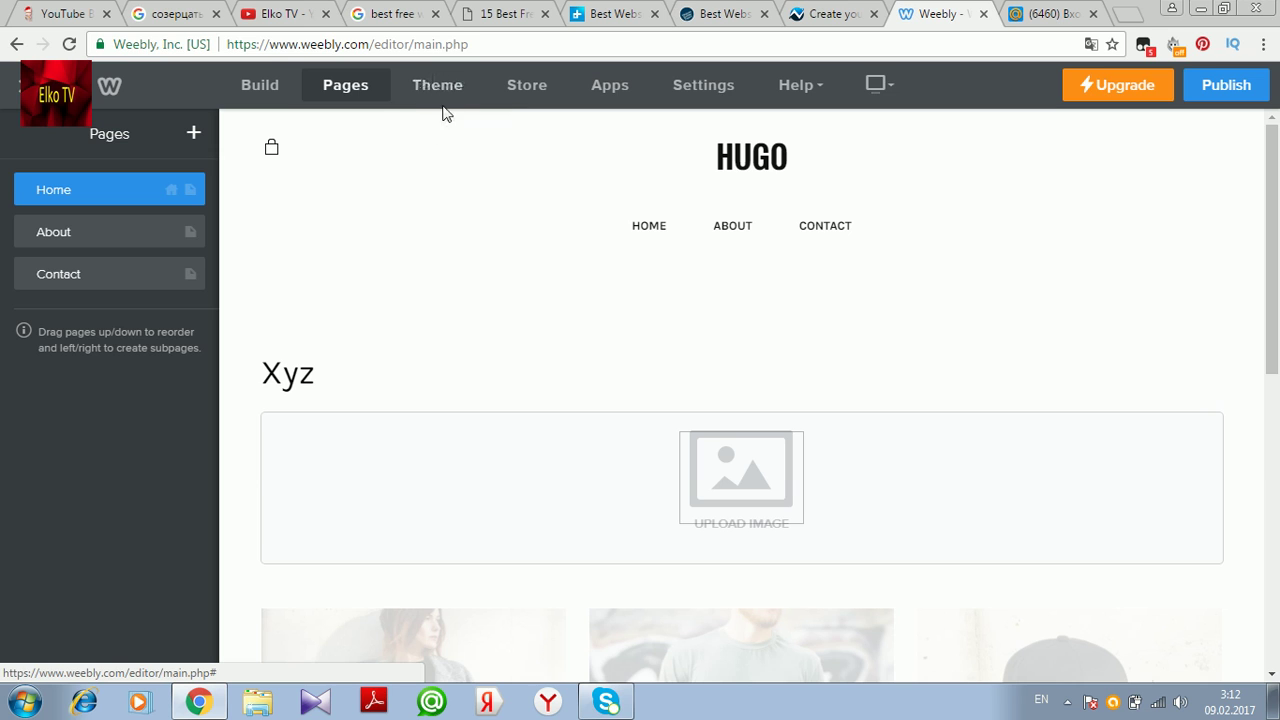
left_click(527, 87)
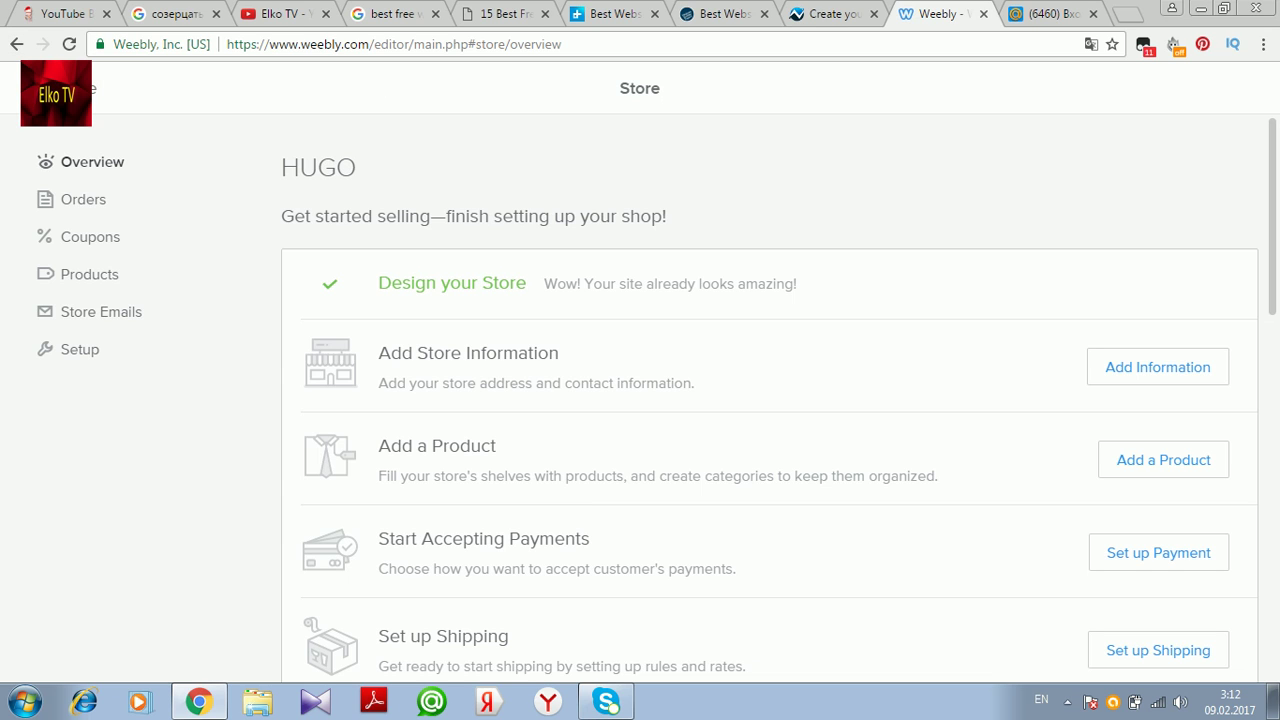
left_click(16, 44)
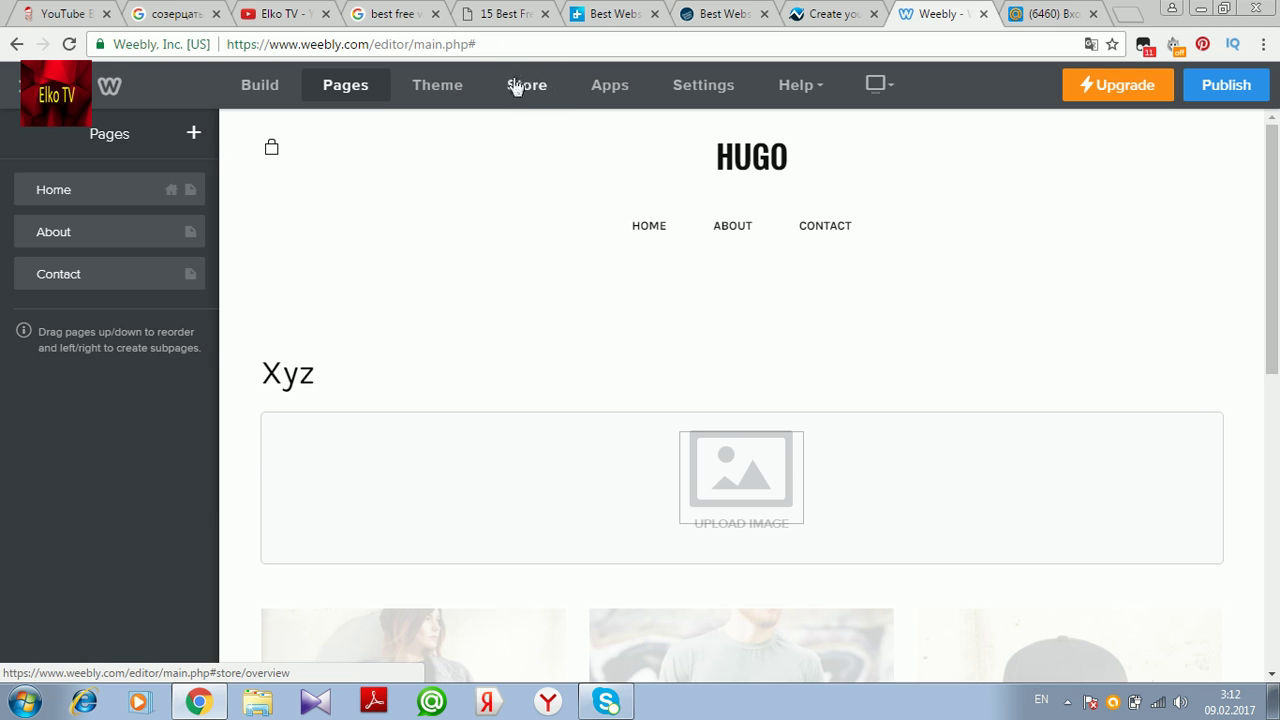
left_click(611, 88)
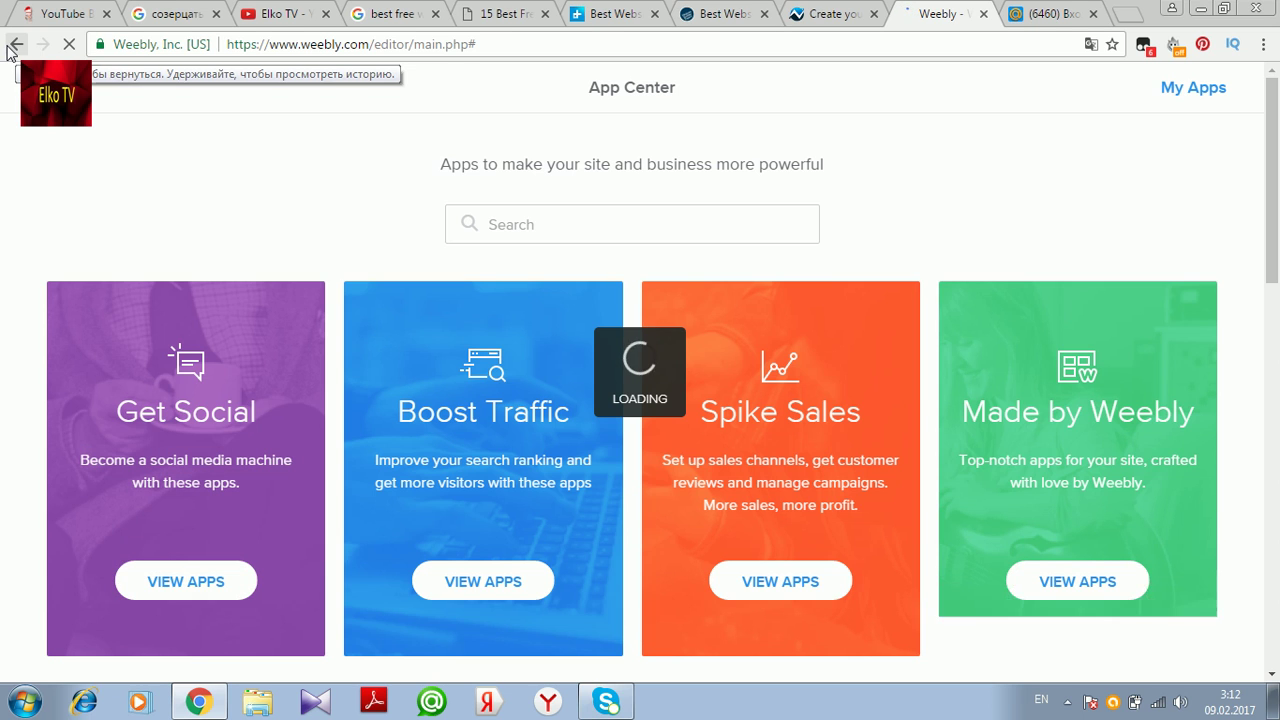
left_click(14, 45)
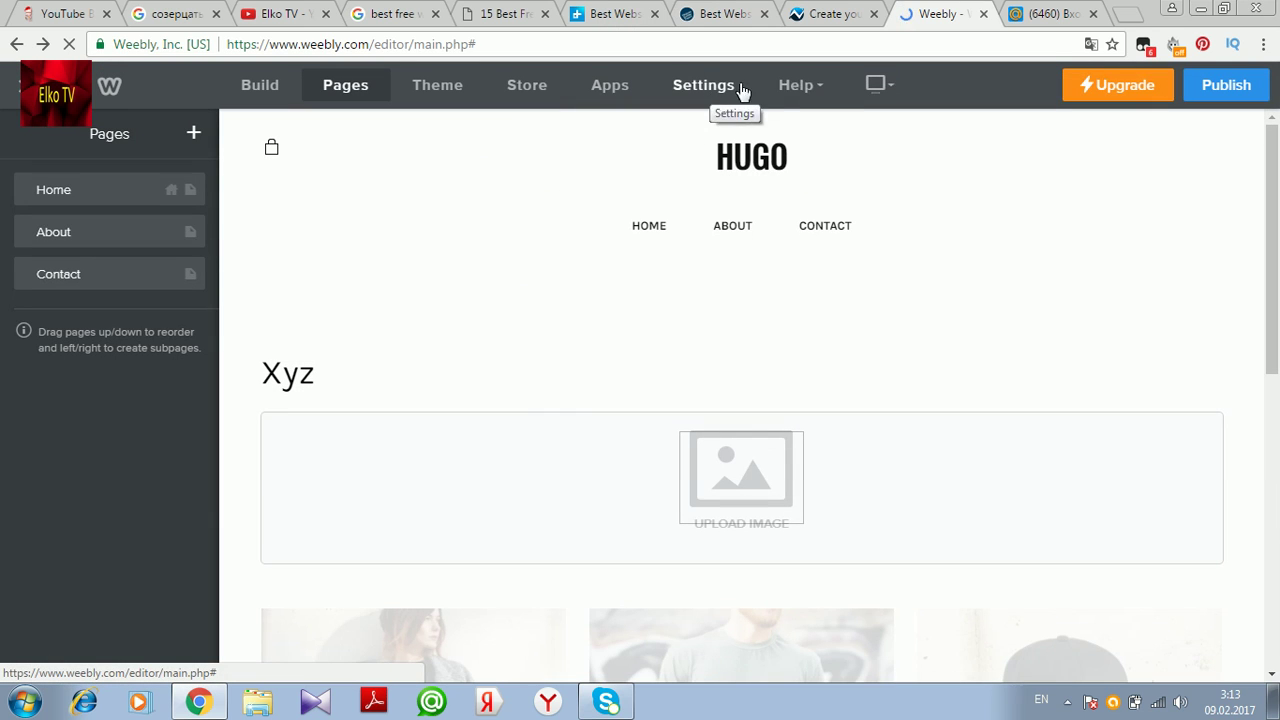
Look through the SEO settings page, then move on to the Editors page.
left_click(715, 84)
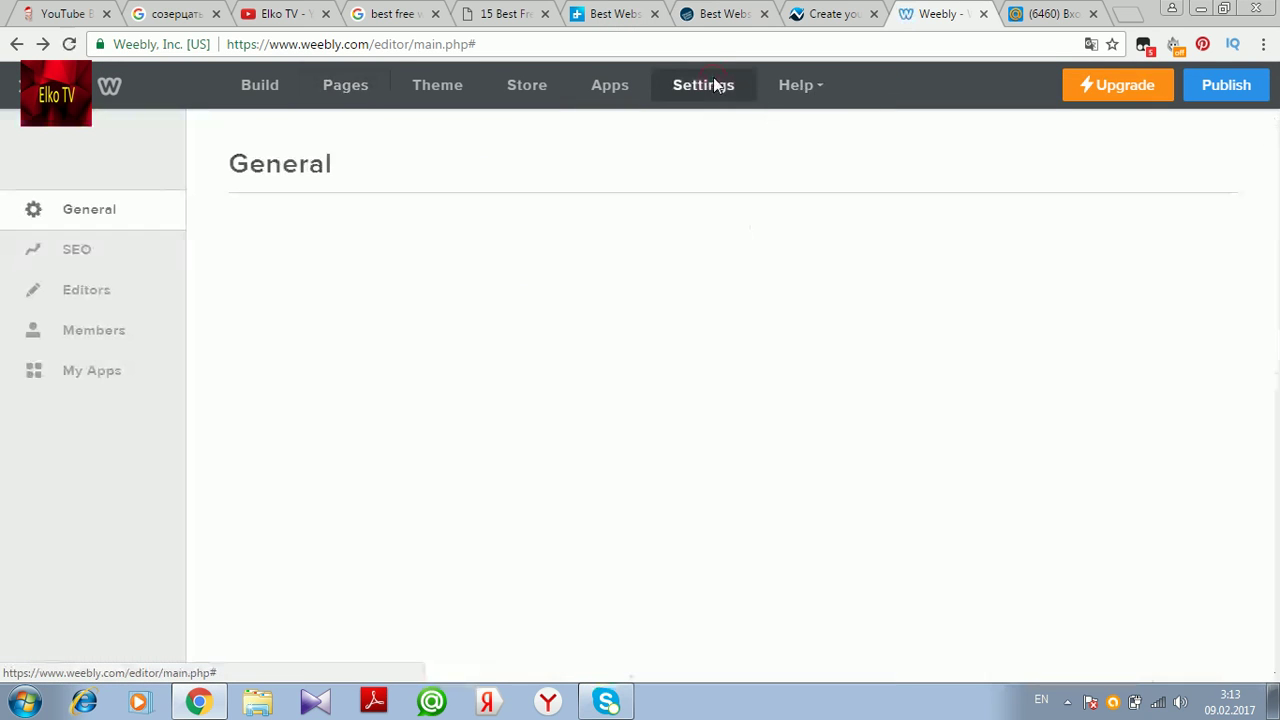
left_click(90, 251)
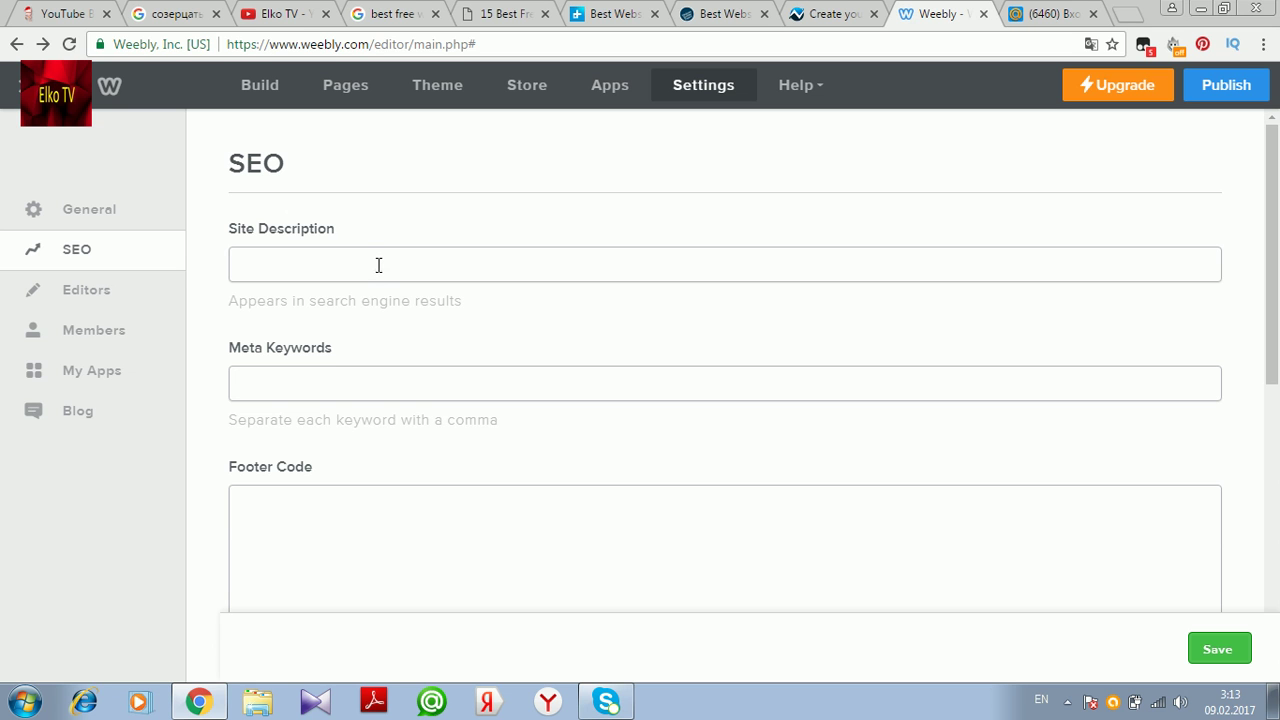
scroll(377, 272, "down", 1)
scroll(377, 275, "up", 1)
scroll(422, 268, "down", 2)
scroll(420, 271, "down", 2)
scroll(400, 280, "up", 4)
scroll(450, 325, "down", 4)
scroll(500, 363, "up", 4)
scroll(485, 362, "down", 2)
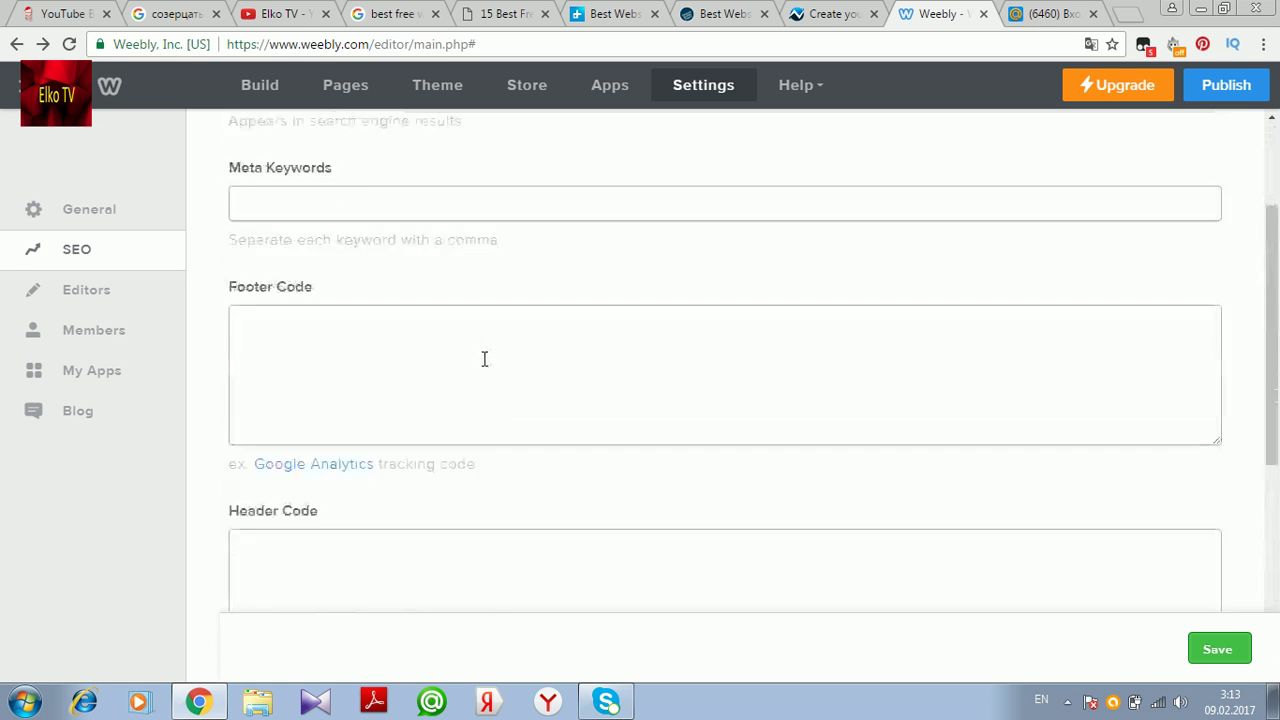
scroll(485, 362, "down", 1)
scroll(484, 364, "down", 3)
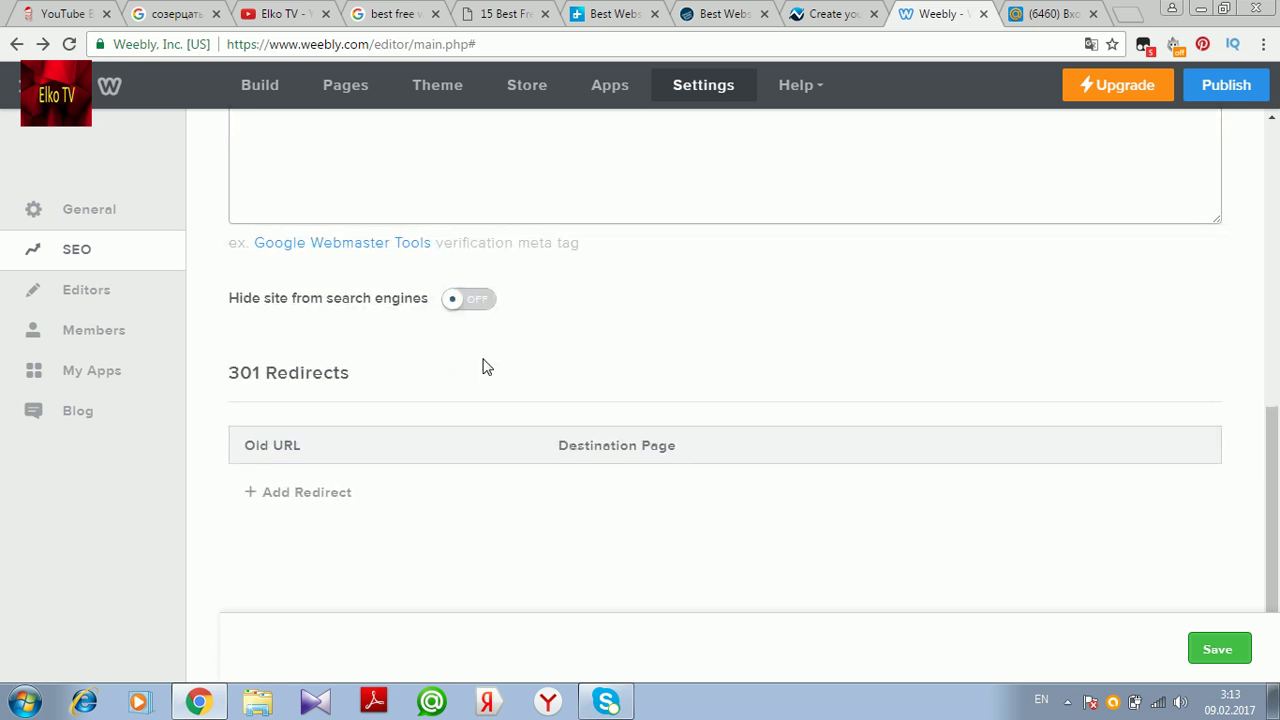
scroll(483, 364, "up", 5)
scroll(483, 365, "up", 2)
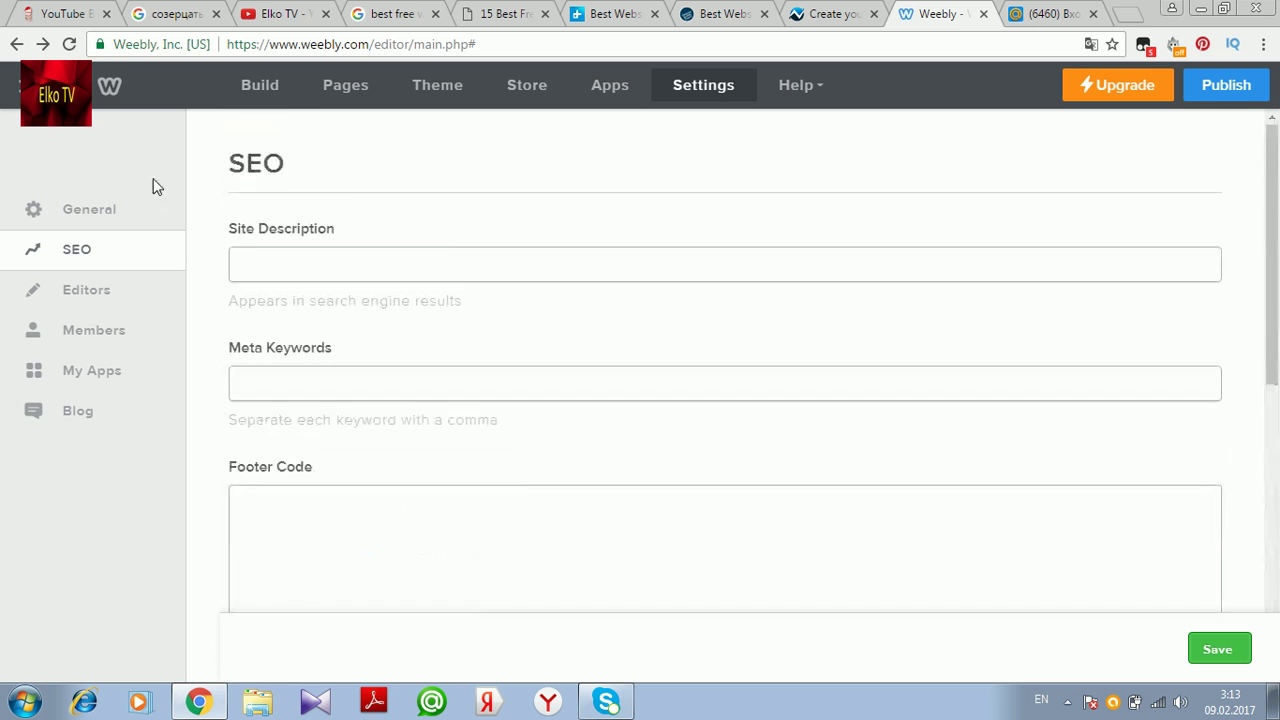
left_click(92, 298)
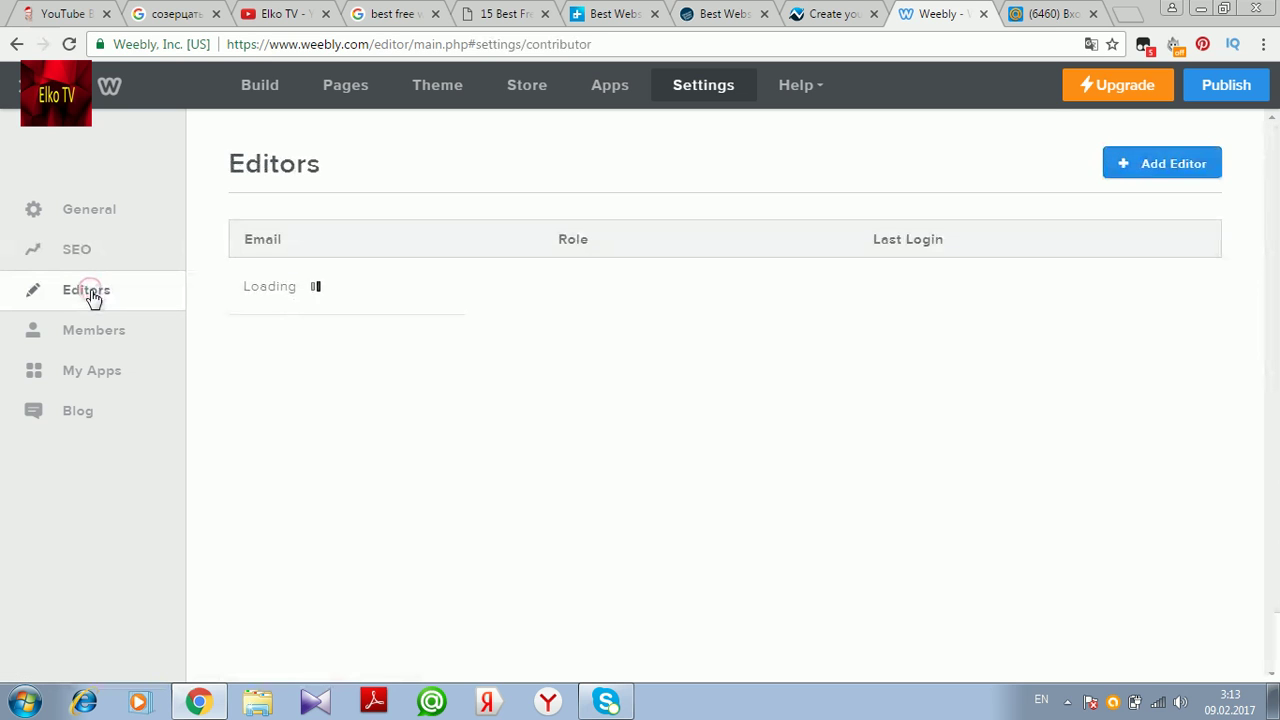
Check the empty Members page, then view General settings for xyz0603.weebly.com titled HUGO.
left_click(94, 345)
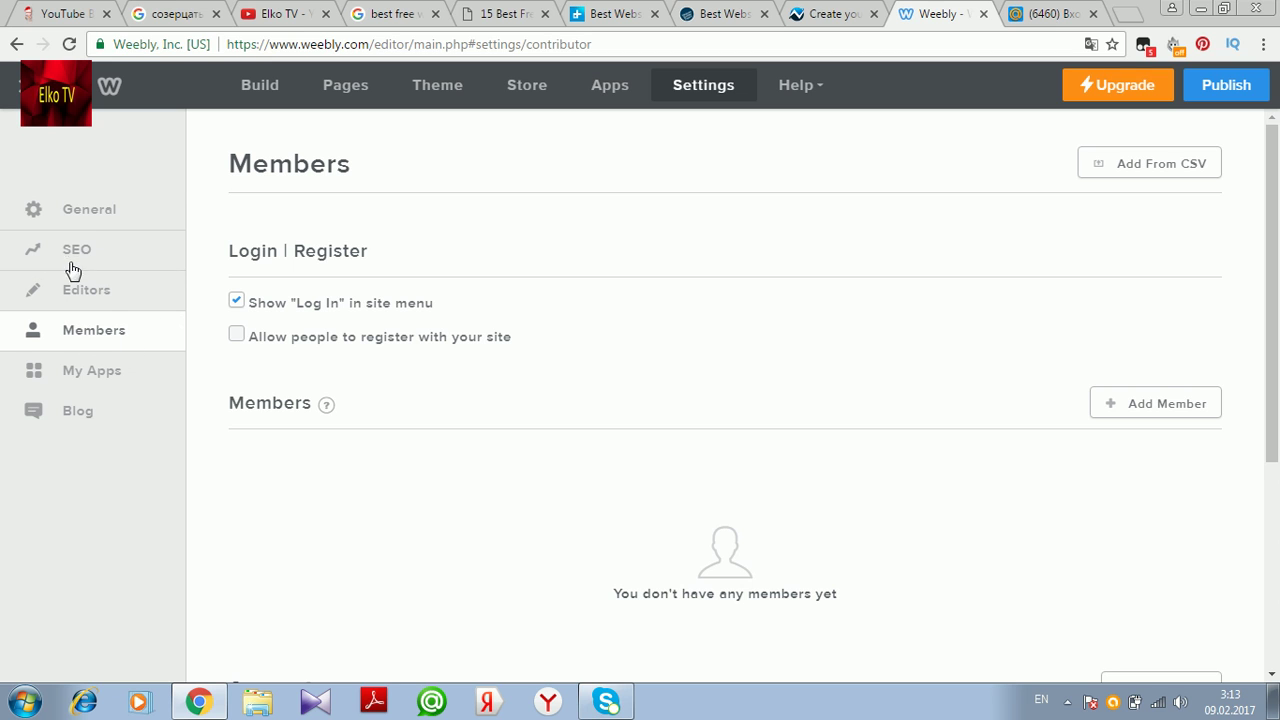
left_click(86, 217)
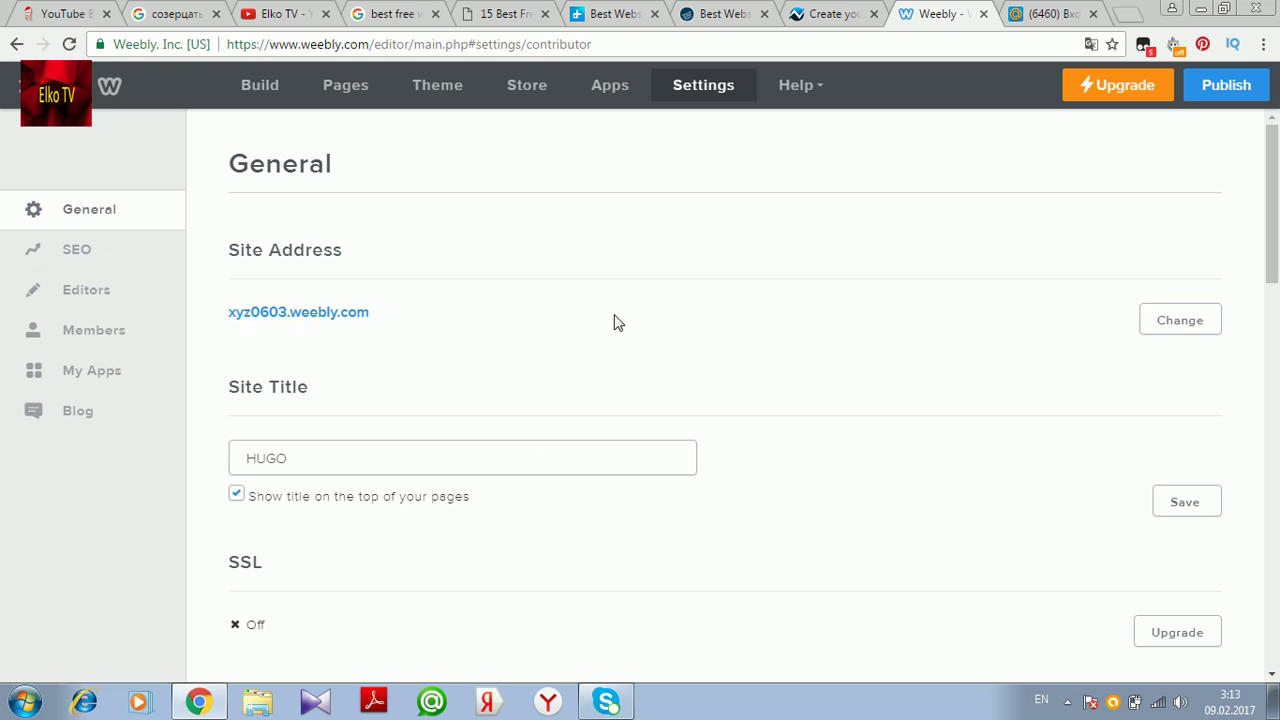
scroll(615, 322, "down", 1)
scroll(615, 322, "down", 4)
scroll(615, 322, "up", 5)
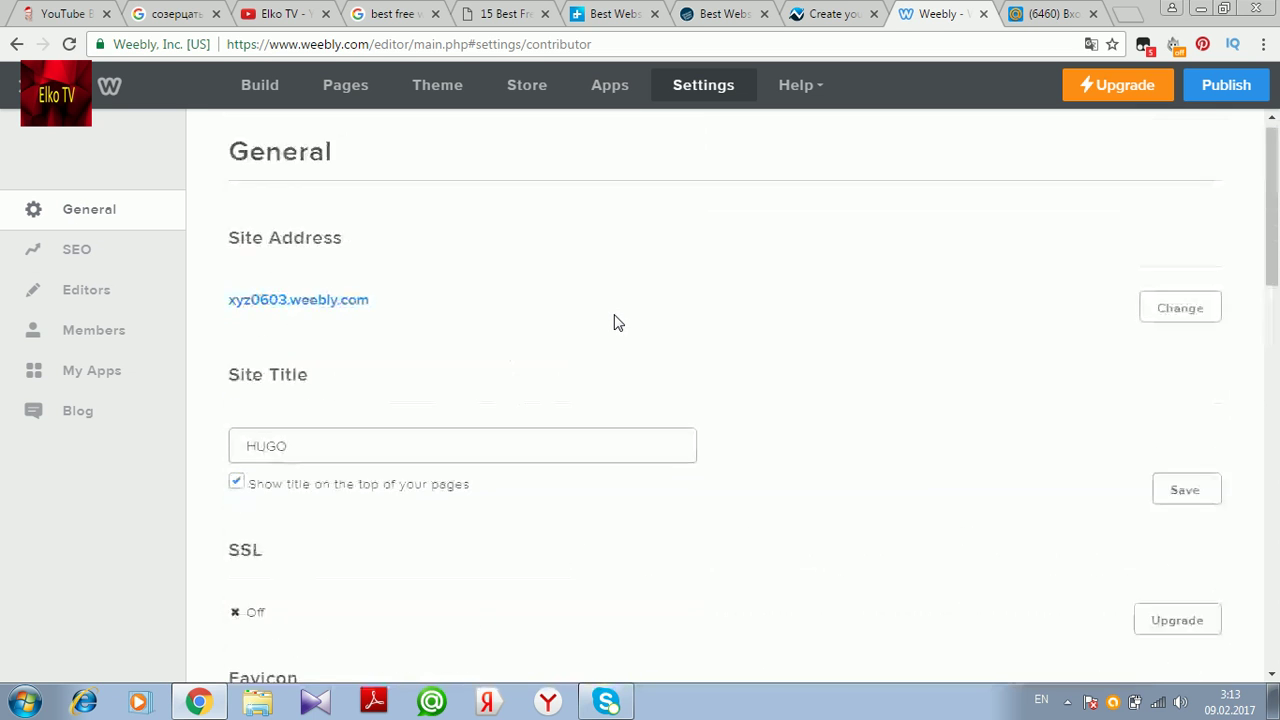
left_click(813, 90)
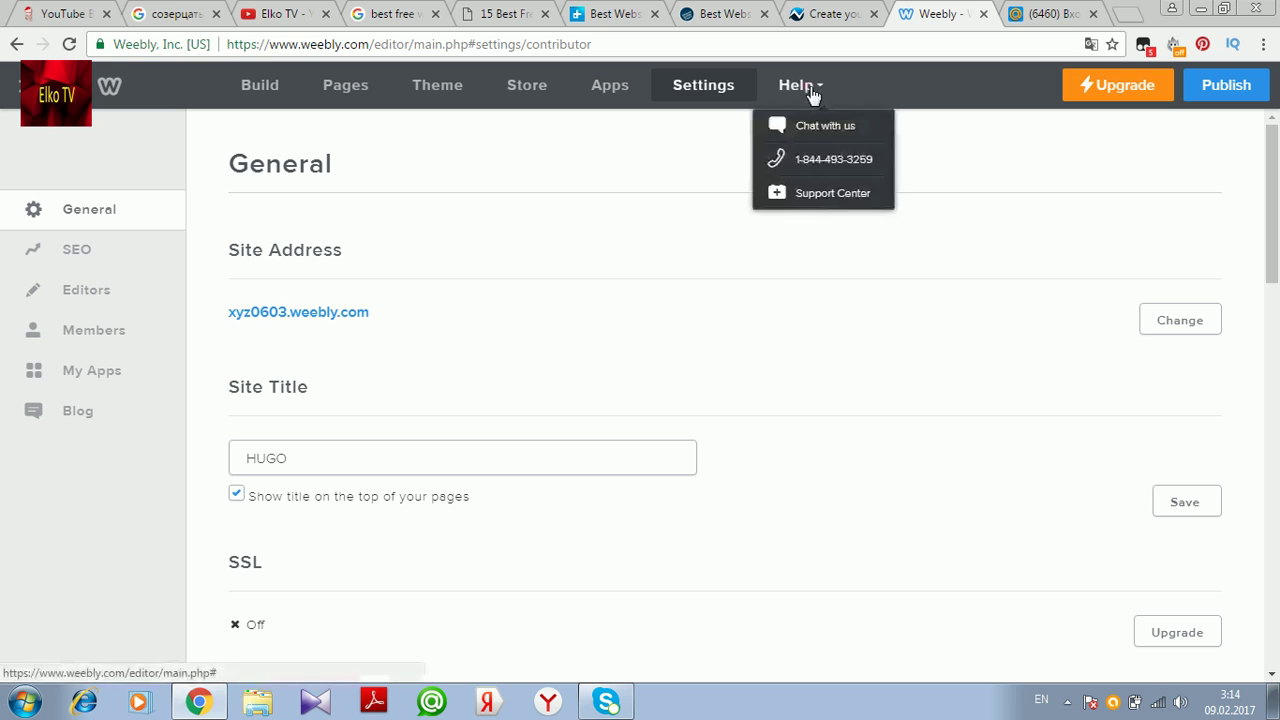
left_click(672, 184)
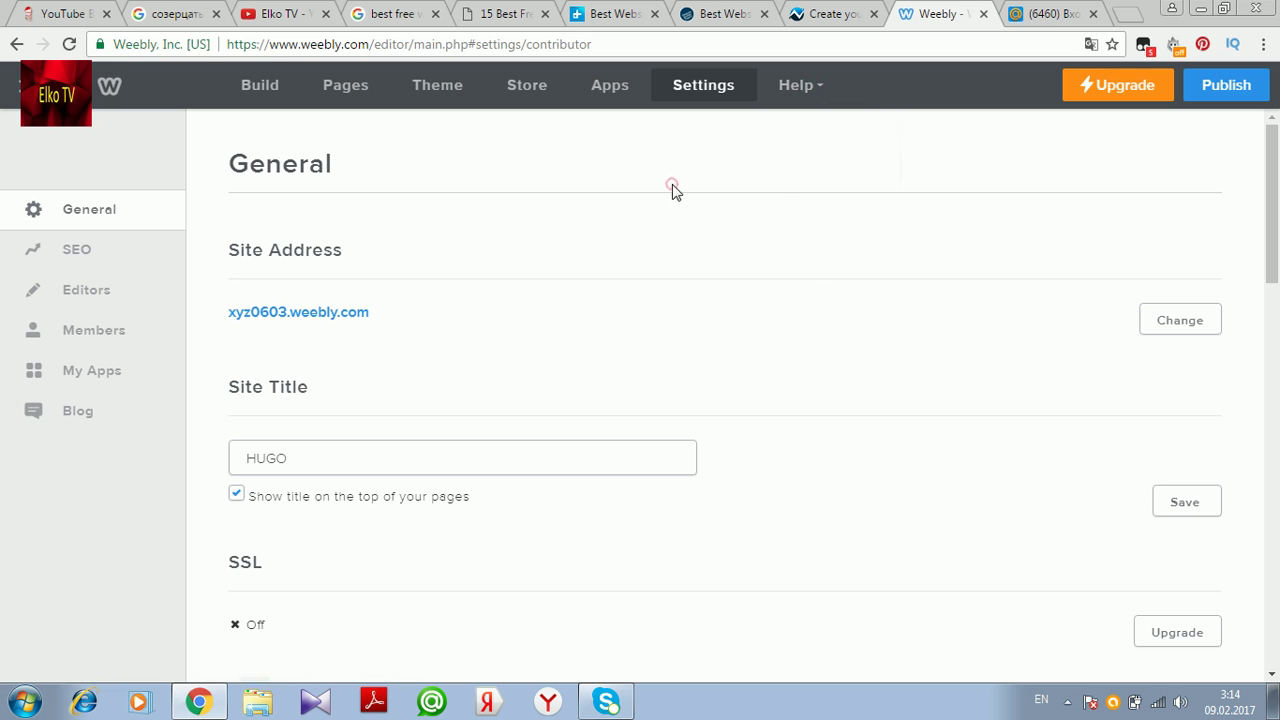